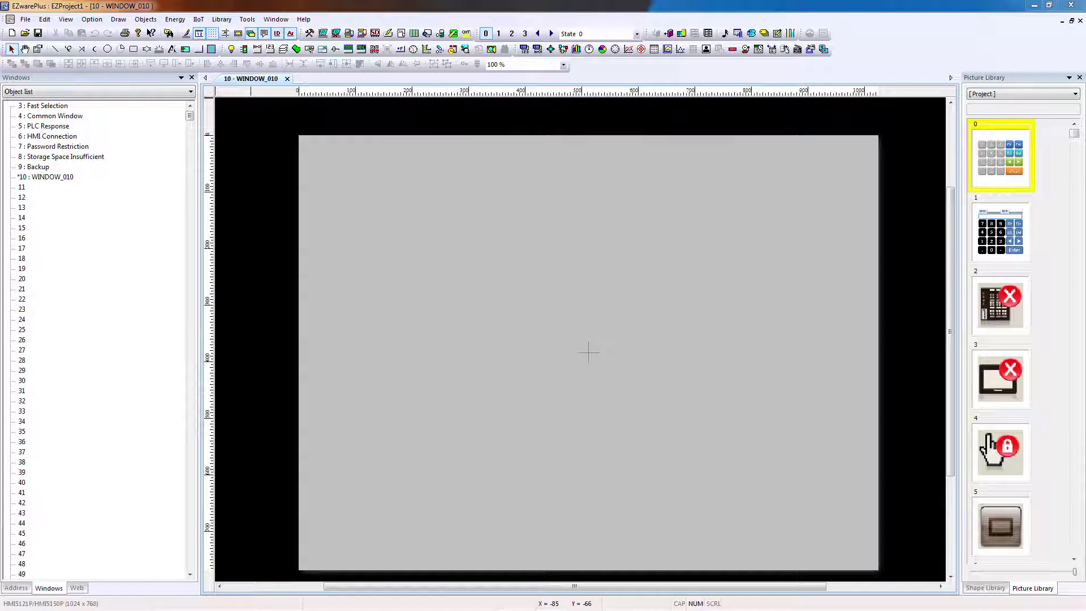
pyautogui.click(63, 179)
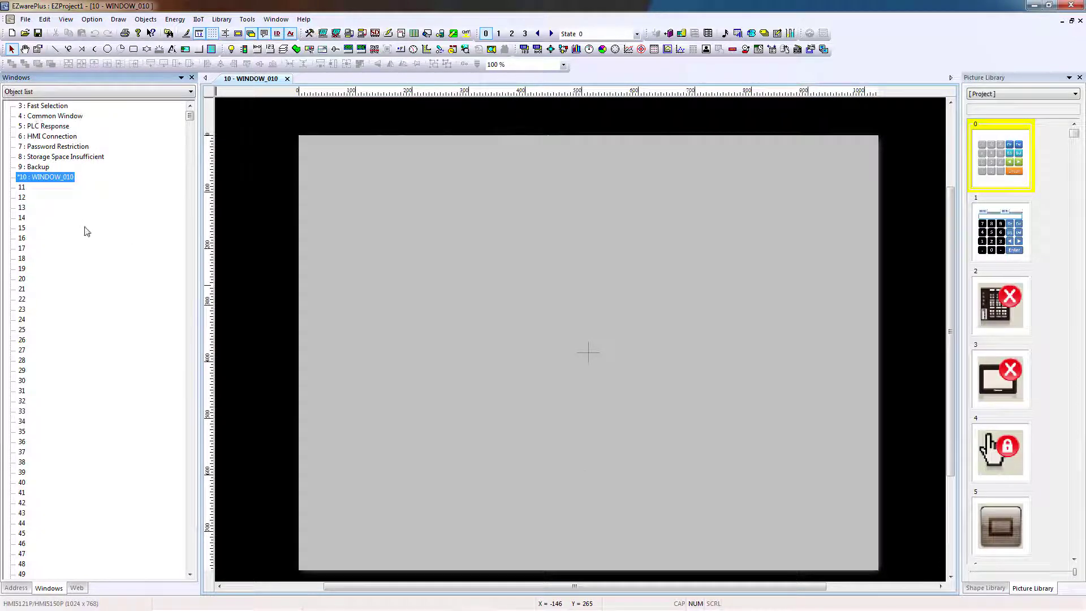
pyautogui.scroll(-8, 158, 195)
pyautogui.scroll(-1, 59, 311)
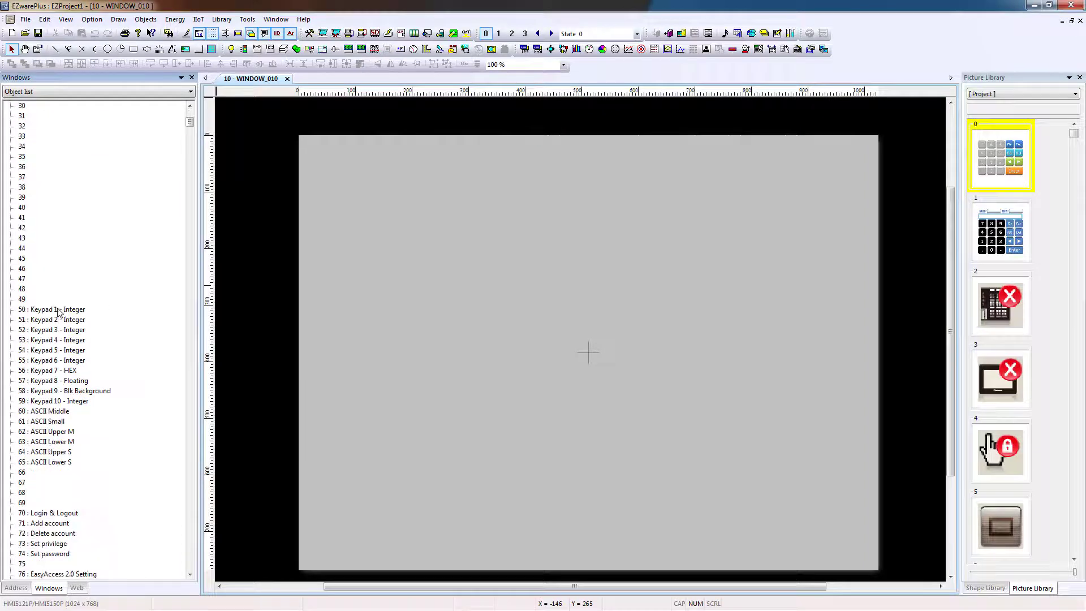
pyautogui.doubleClick(59, 311)
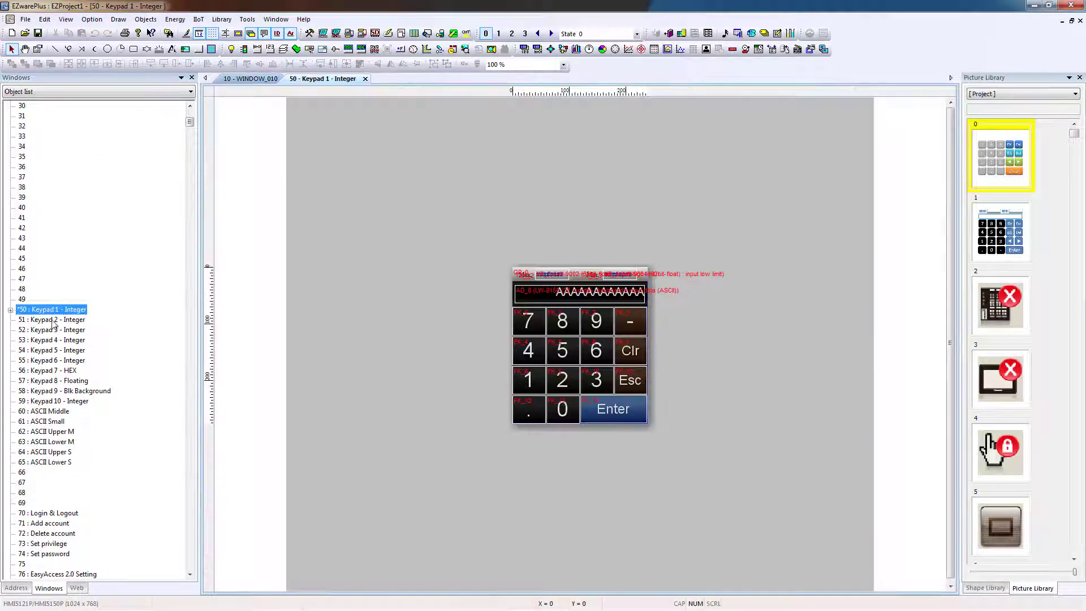
pyautogui.doubleClick(54, 320)
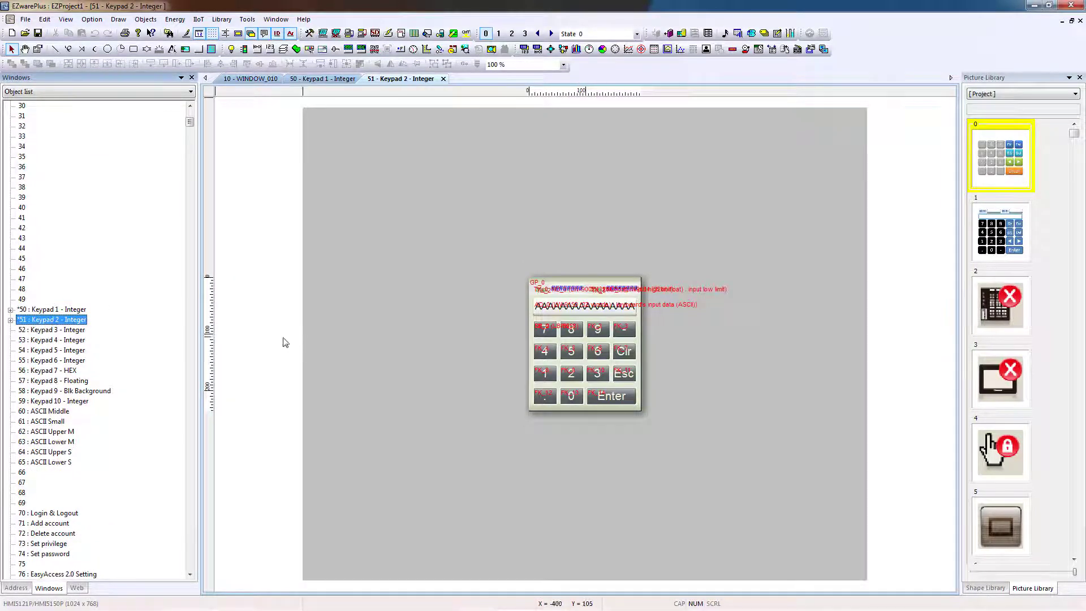
pyautogui.click(443, 79)
pyautogui.click(363, 79)
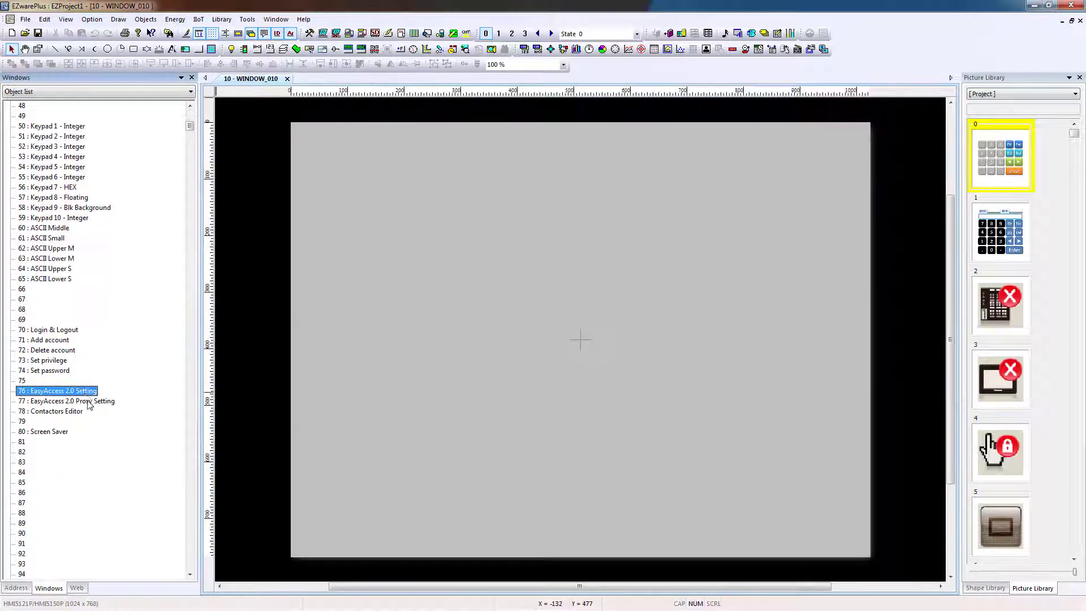
pyautogui.scroll(-6, 85, 390)
pyautogui.click(83, 391)
pyautogui.doubleClick(84, 391)
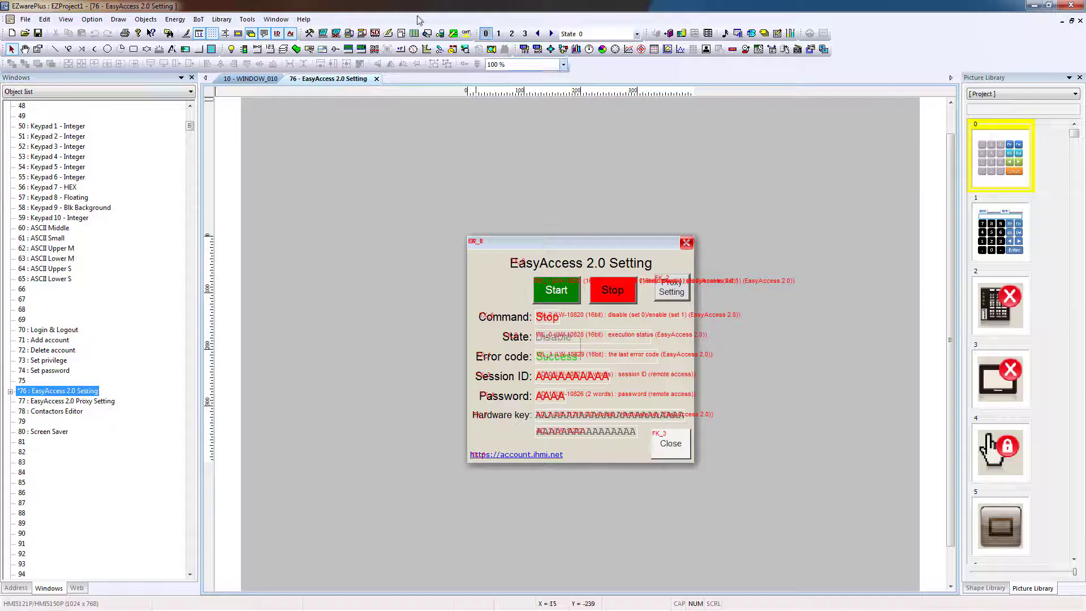
pyautogui.click(376, 78)
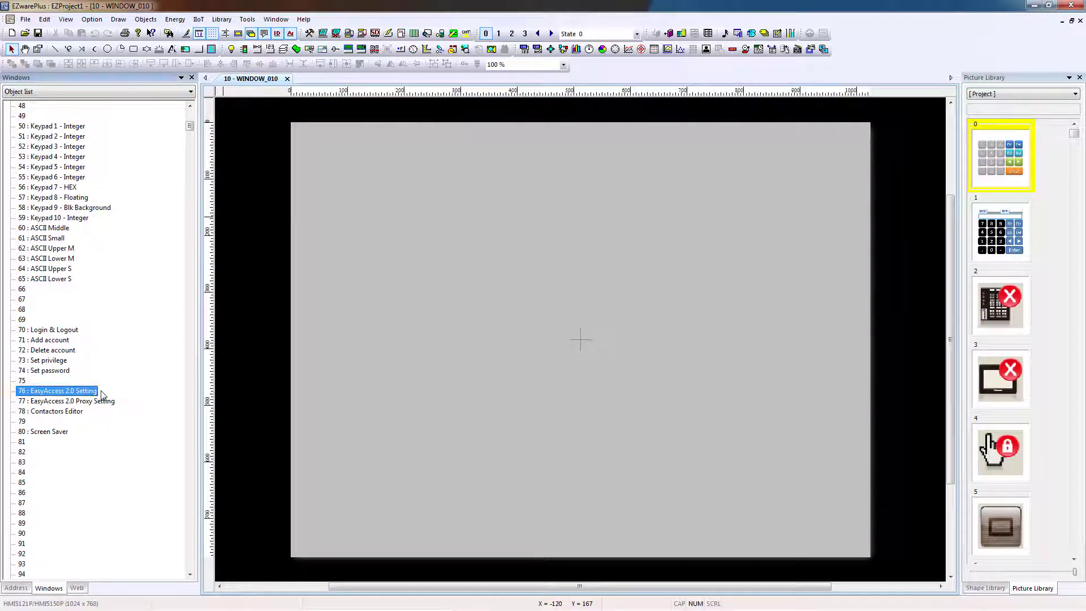
pyautogui.scroll(15, 101, 396)
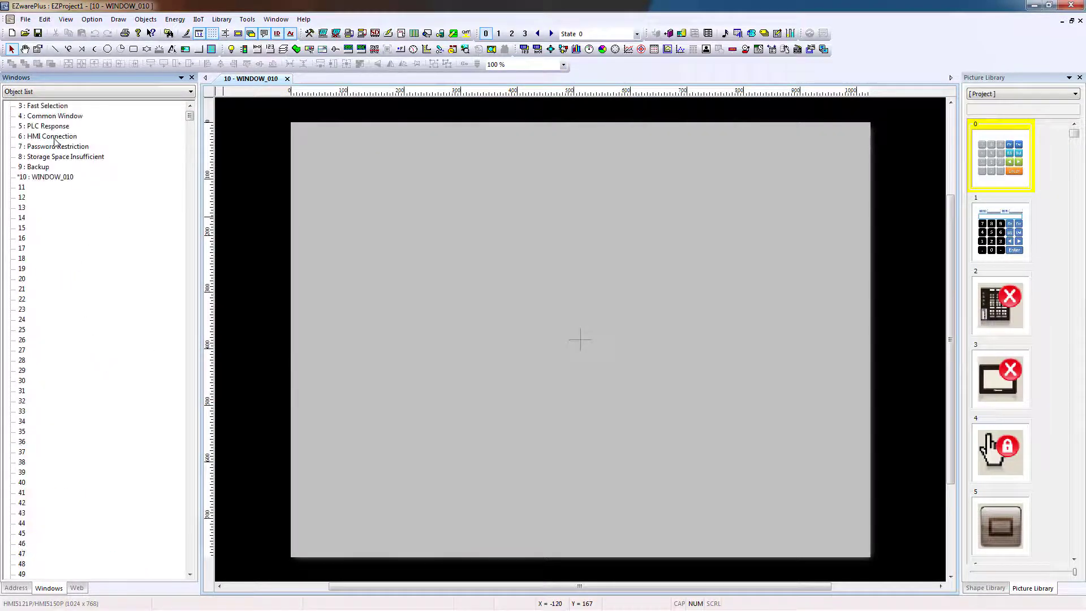
pyautogui.doubleClick(54, 141)
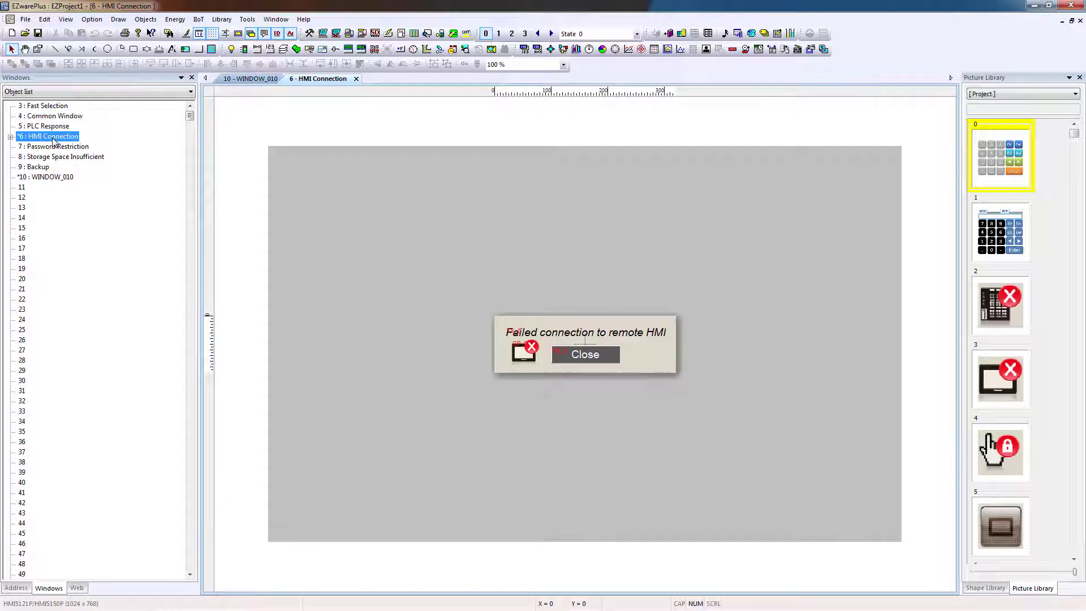
pyautogui.doubleClick(57, 147)
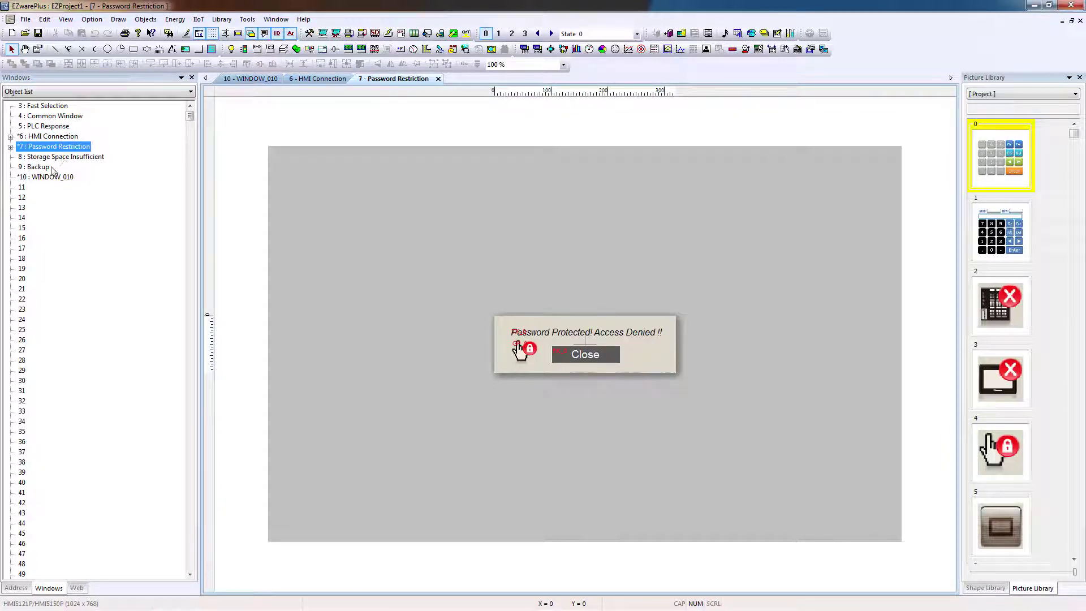
pyautogui.click(438, 78)
pyautogui.click(356, 79)
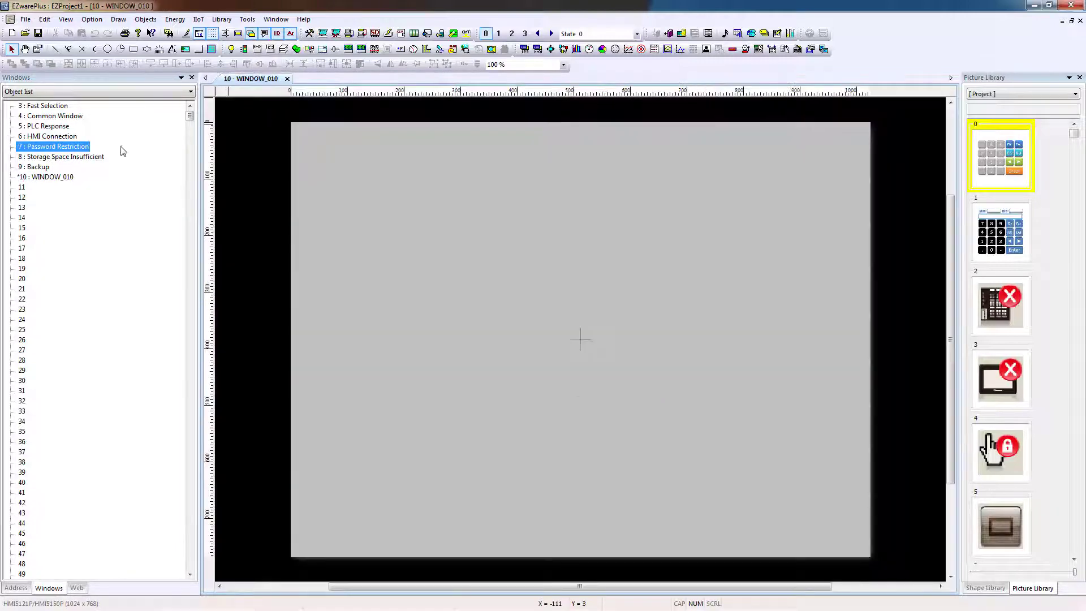
pyautogui.click(65, 178)
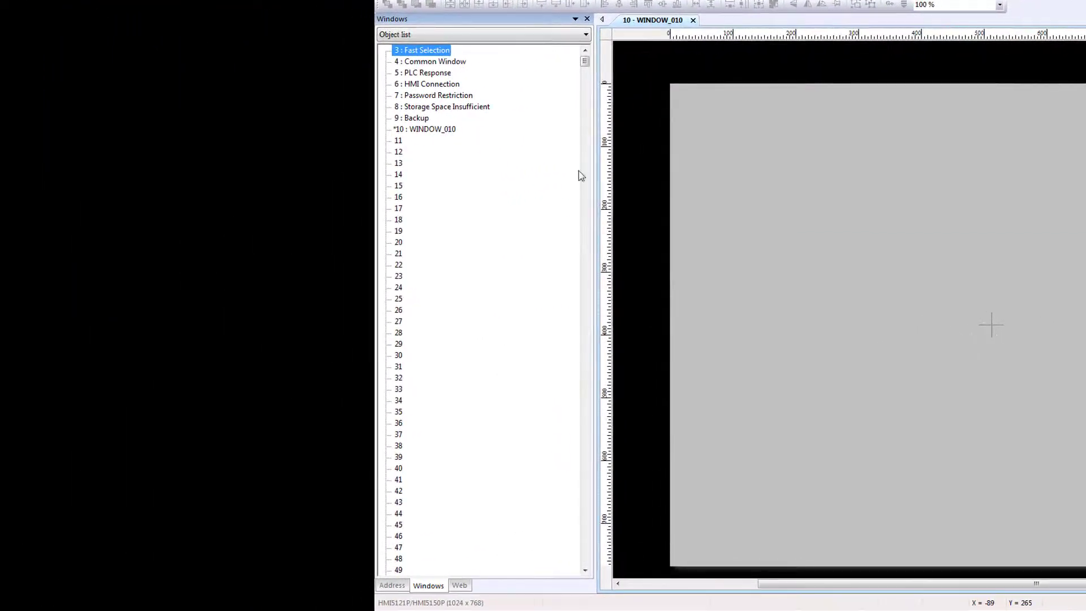
# Step: Switch the window list to thumbnail previews, back to the numbered list, and away from the address list
pyautogui.click(434, 35)
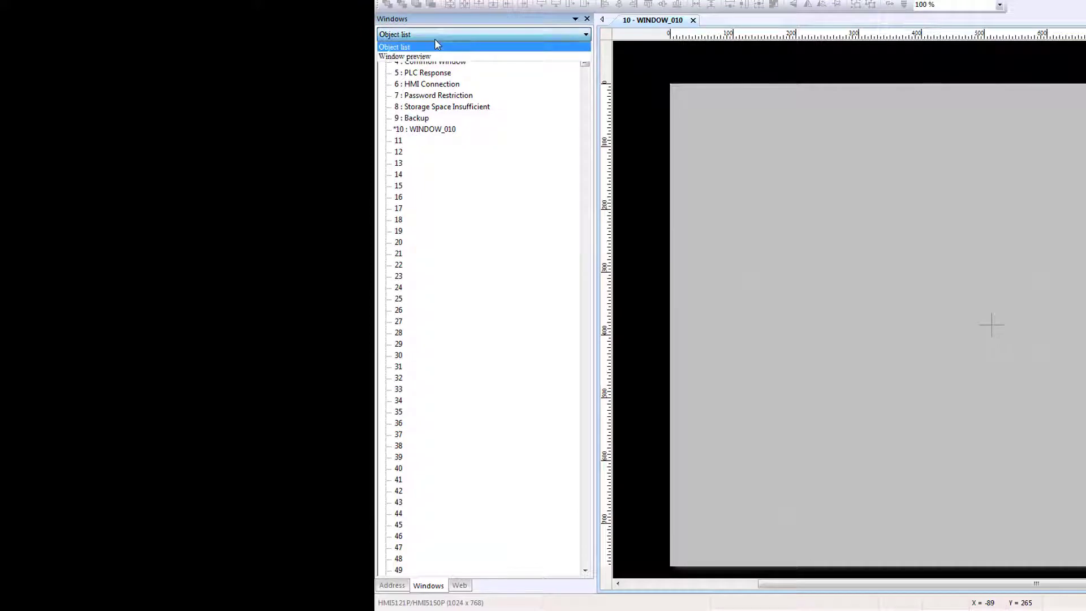
pyautogui.click(459, 56)
pyautogui.click(455, 35)
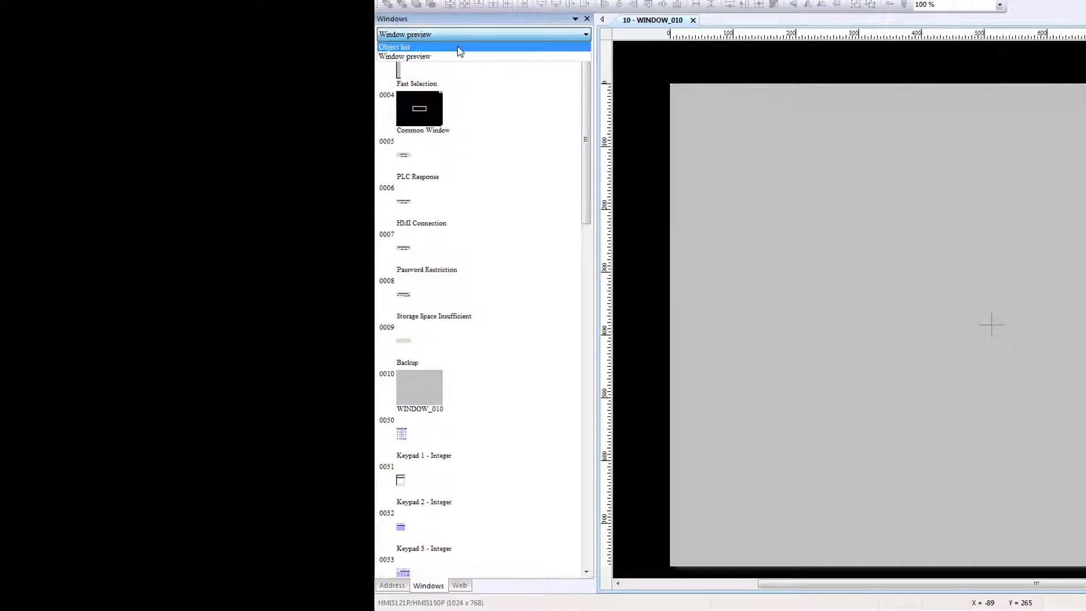
pyautogui.click(459, 50)
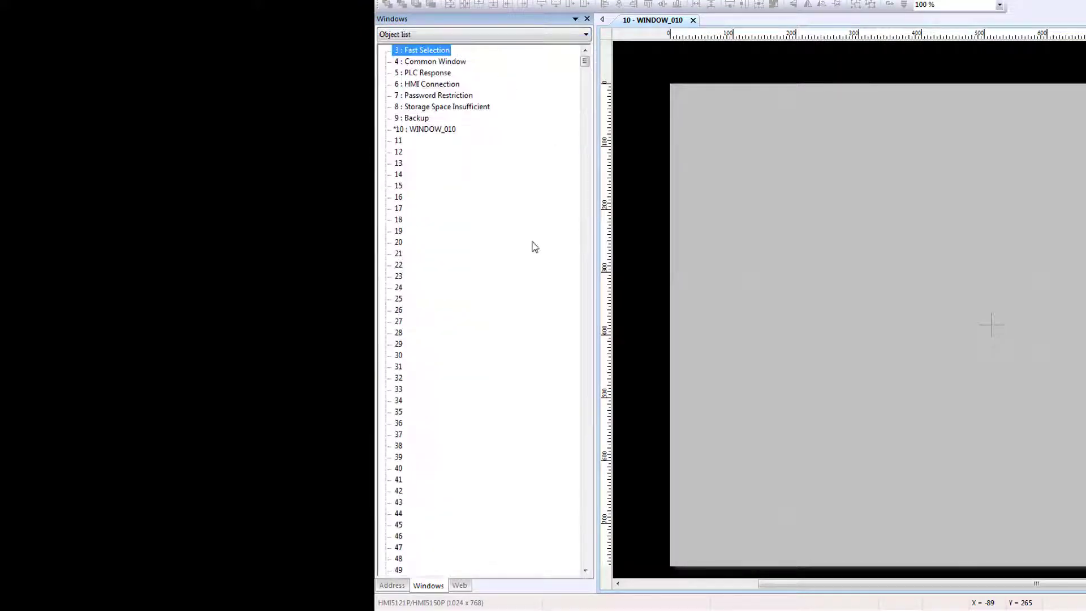
pyautogui.click(390, 585)
pyautogui.click(428, 586)
# Step: Create Window_011 in empty slot 11 with default settings and open it beside WINDOW_010
pyautogui.click(399, 141)
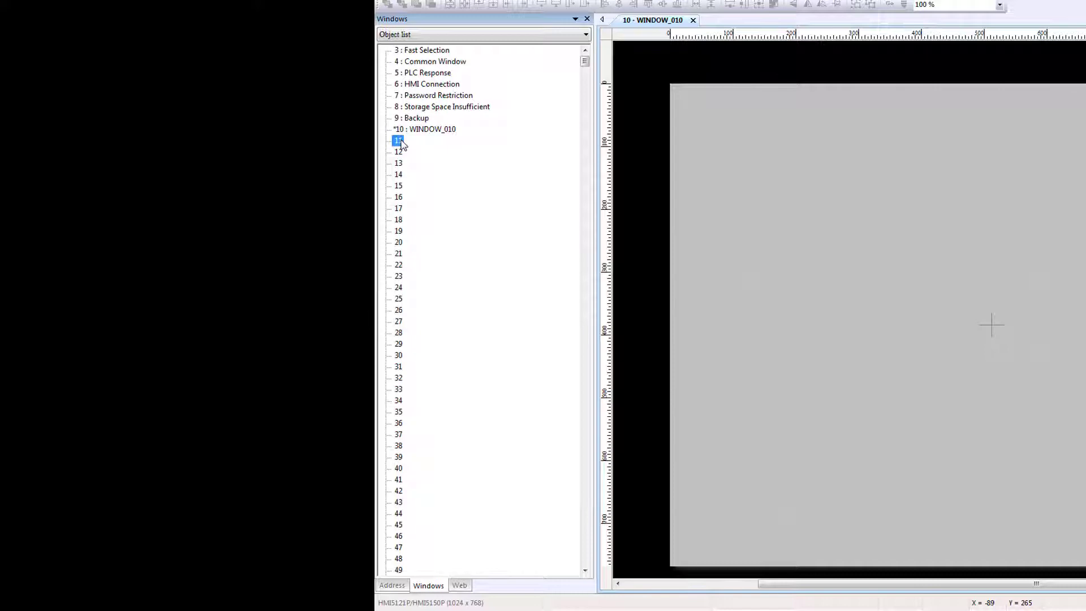
pyautogui.rightClick(400, 144)
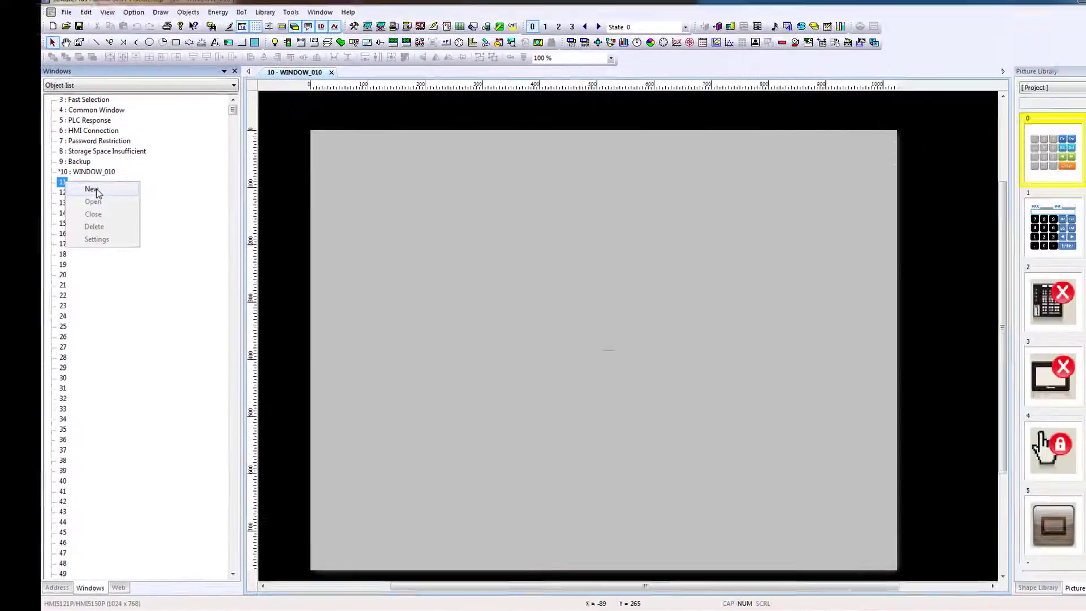
pyautogui.click(92, 188)
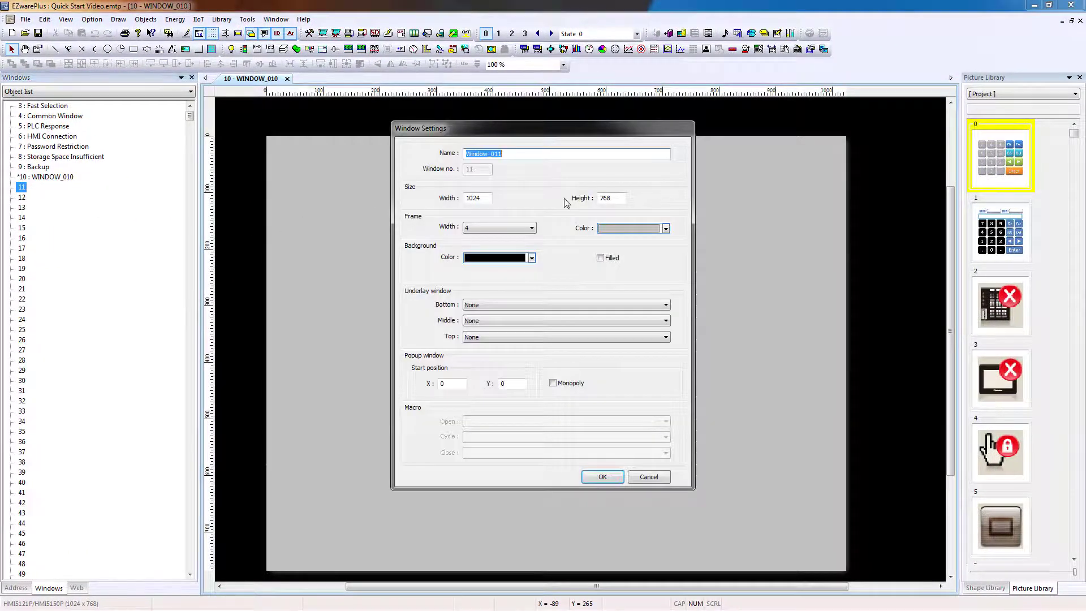
pyautogui.click(603, 477)
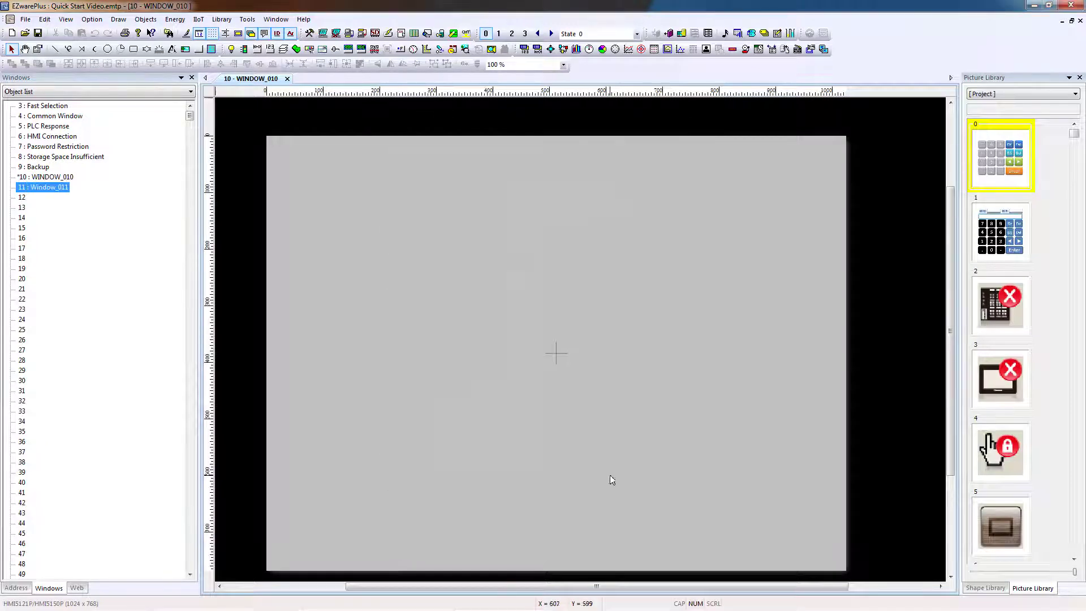
pyautogui.doubleClick(45, 192)
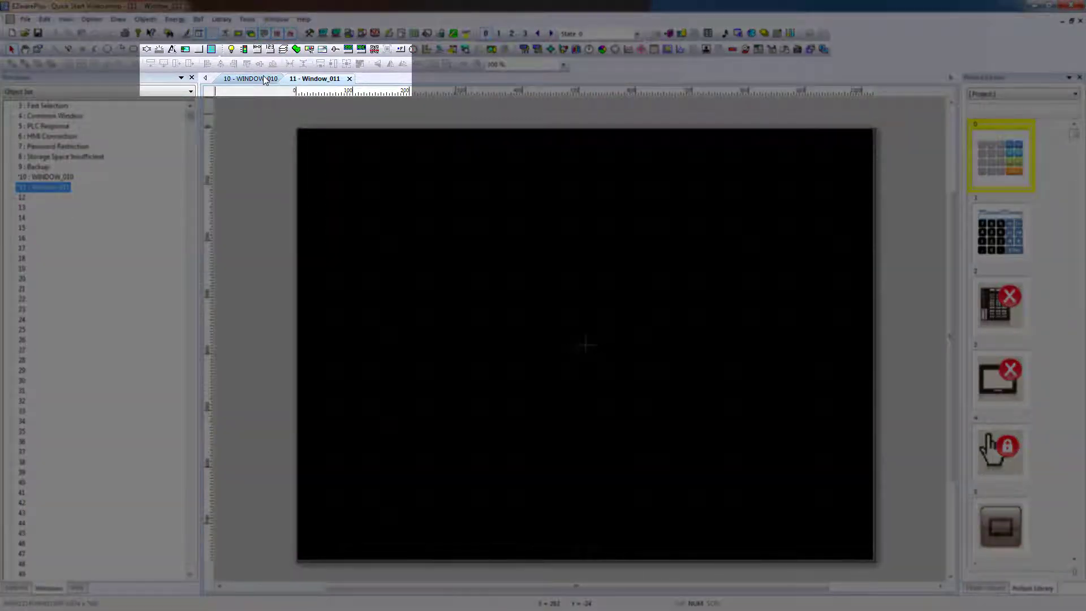
pyautogui.click(264, 79)
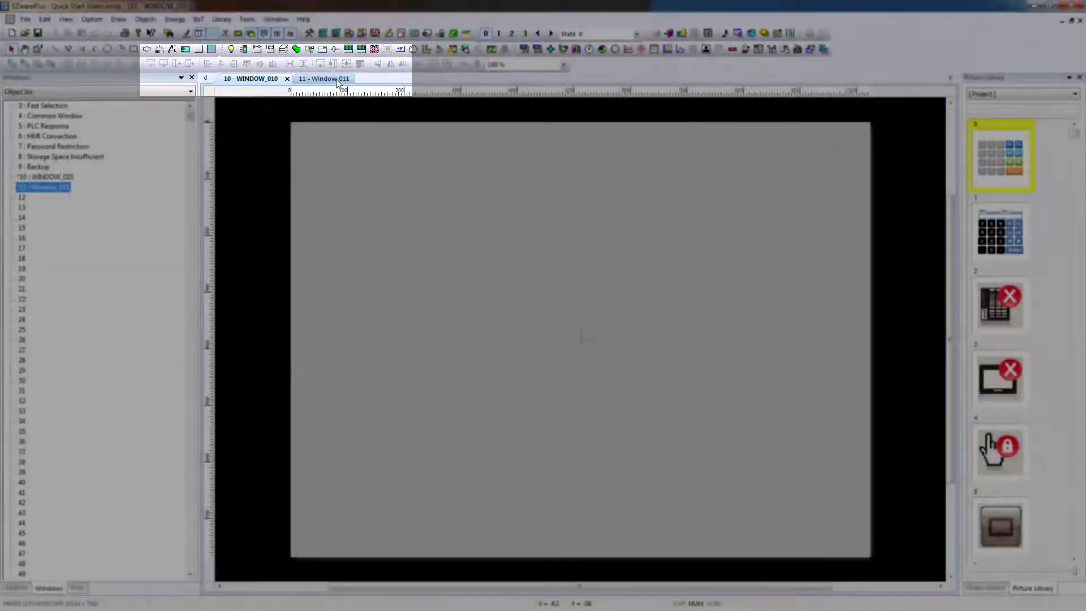
pyautogui.click(338, 80)
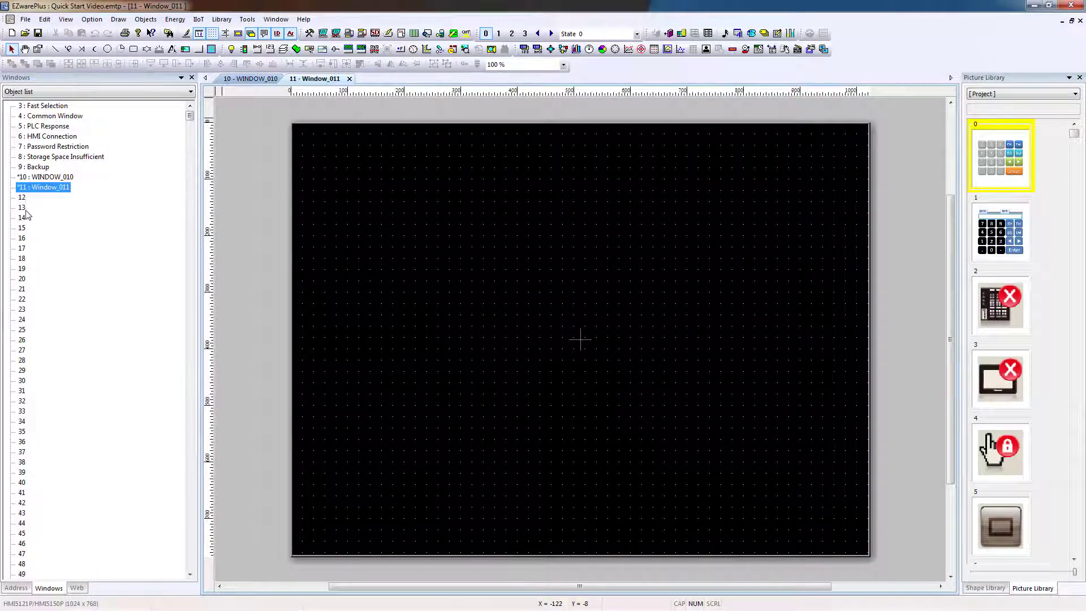
# Step: Create new windows Window_012 and Window_013 in slots 12 and 13
pyautogui.rightClick(22, 197)
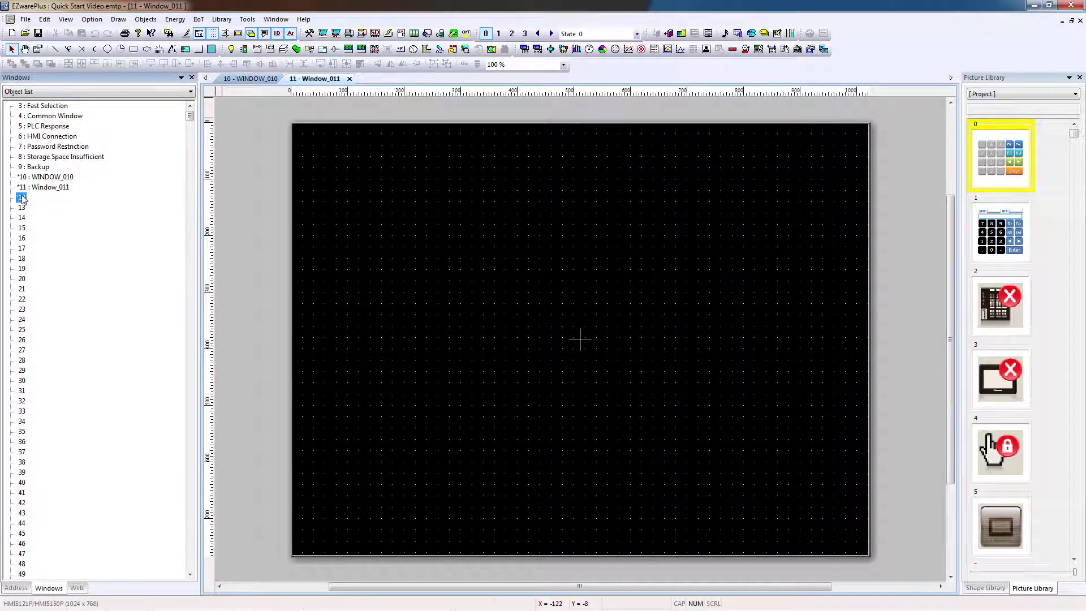
pyautogui.click(48, 202)
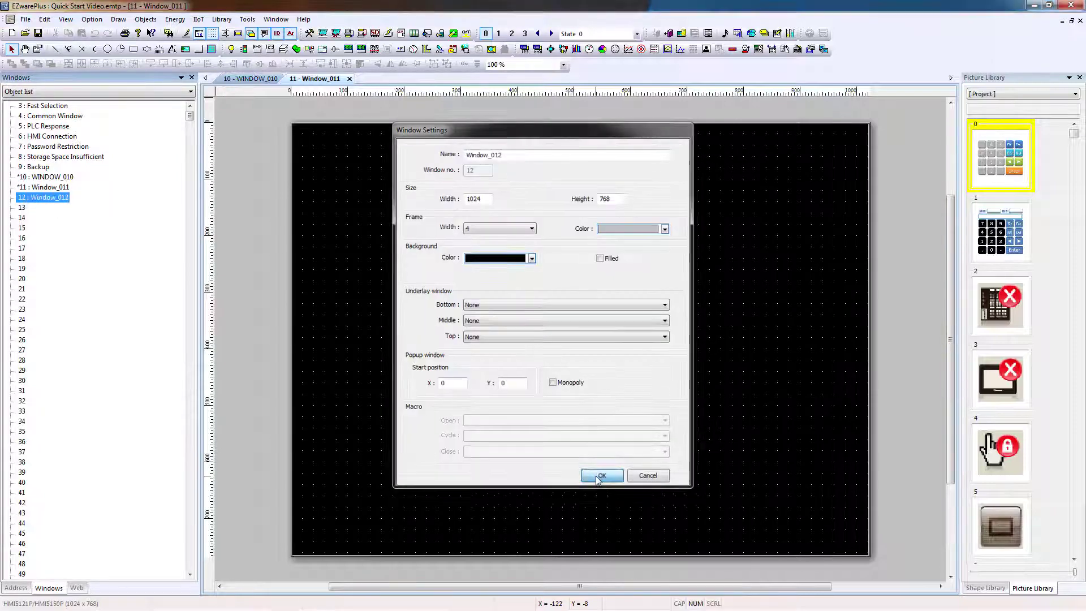
pyautogui.press('Return')
pyautogui.click(23, 207)
pyautogui.rightClick(25, 212)
pyautogui.click(50, 217)
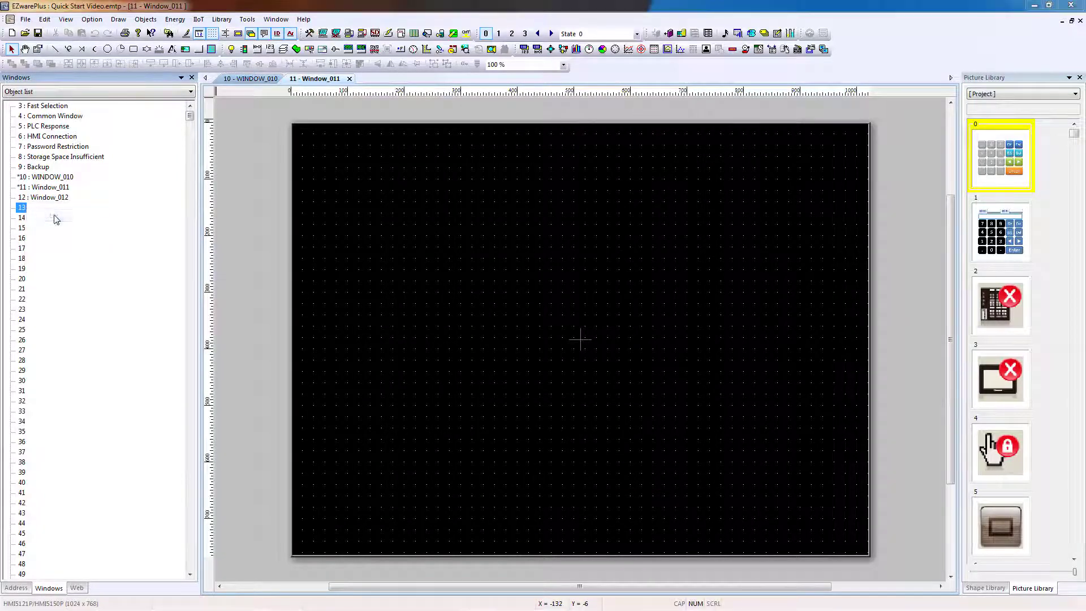
pyautogui.click(602, 477)
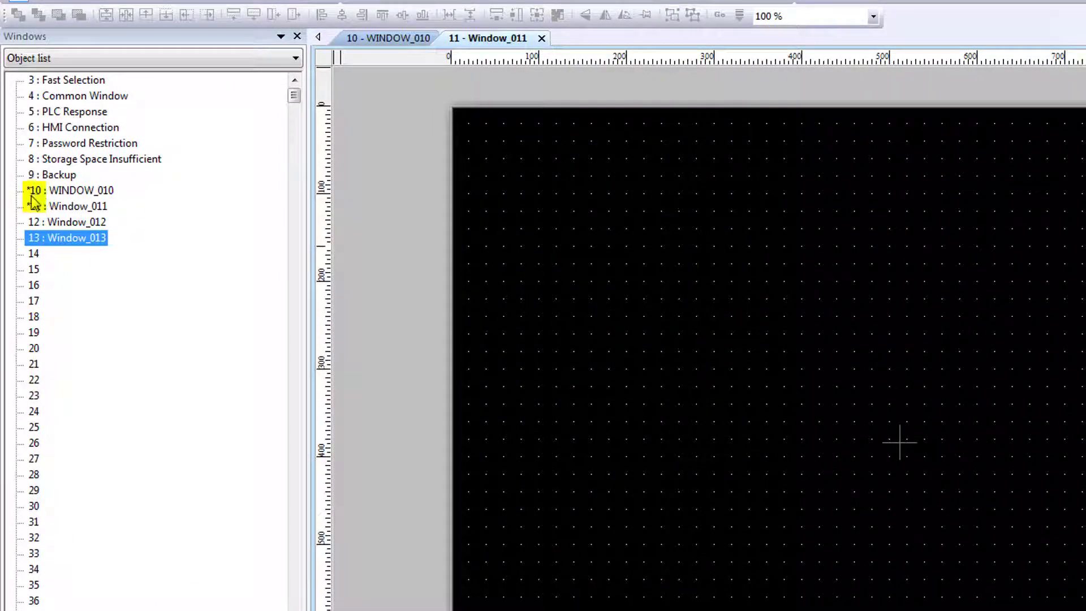
# Step: Open Window_012 and Window_013 for editing
pyautogui.click(39, 227)
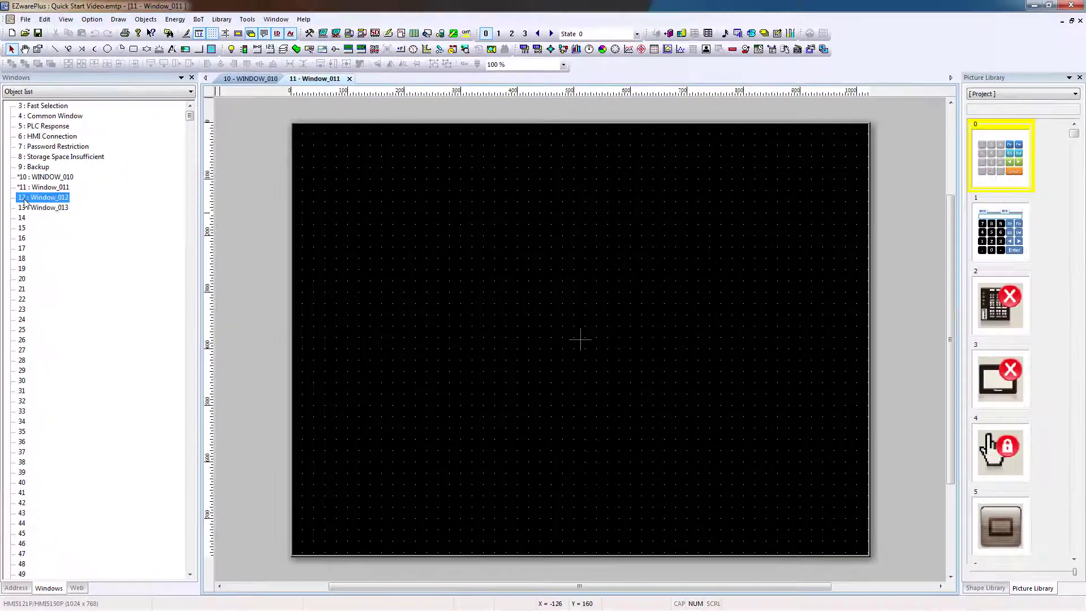
pyautogui.doubleClick(26, 198)
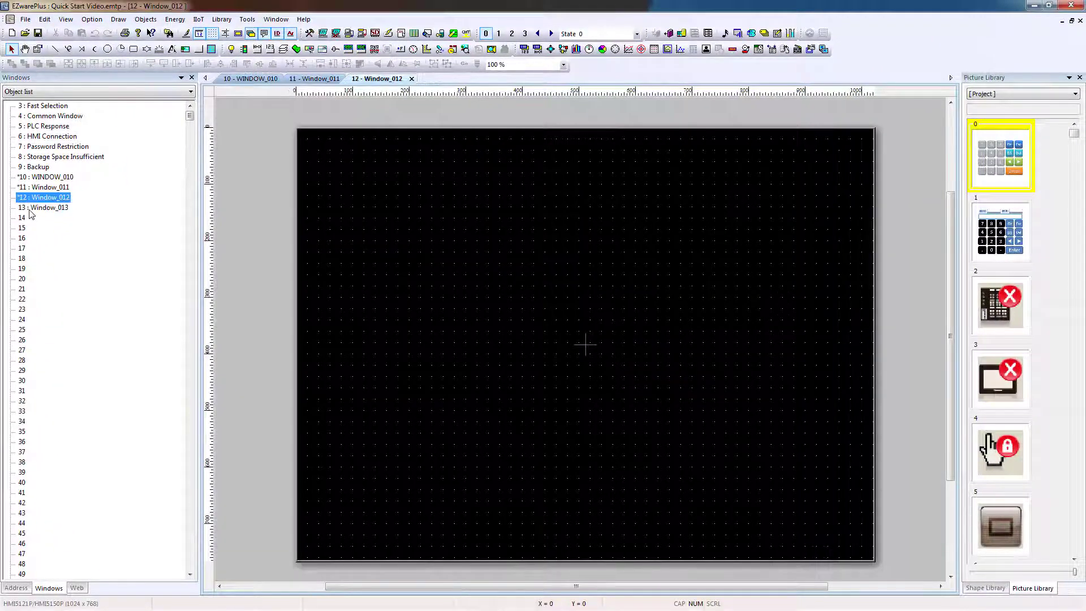
pyautogui.doubleClick(45, 208)
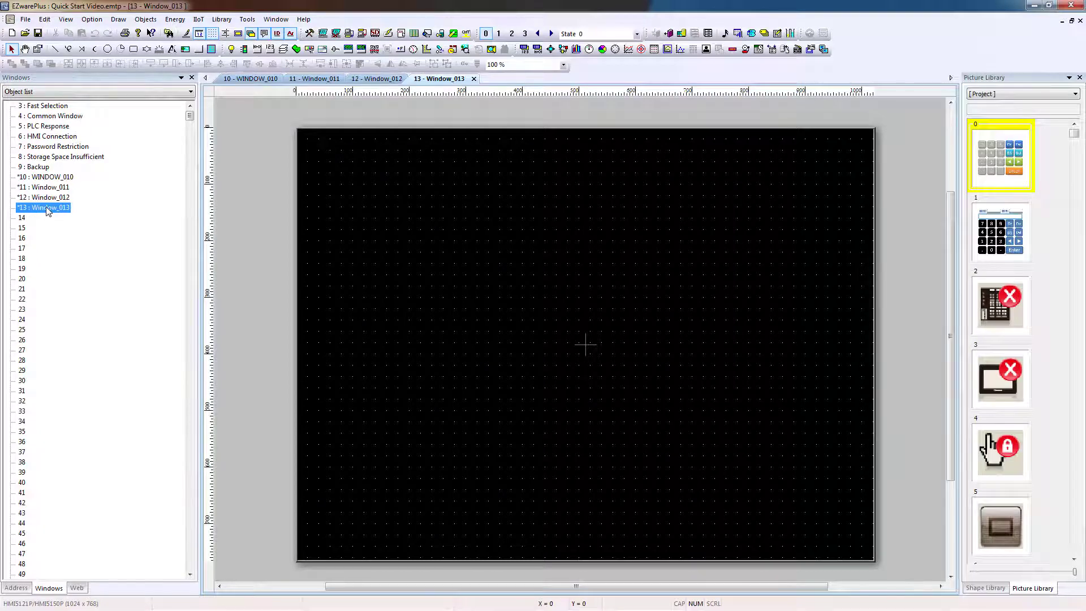
# Step: Close the Window_013 editor, then delete window 13 and confirm
pyautogui.click(473, 79)
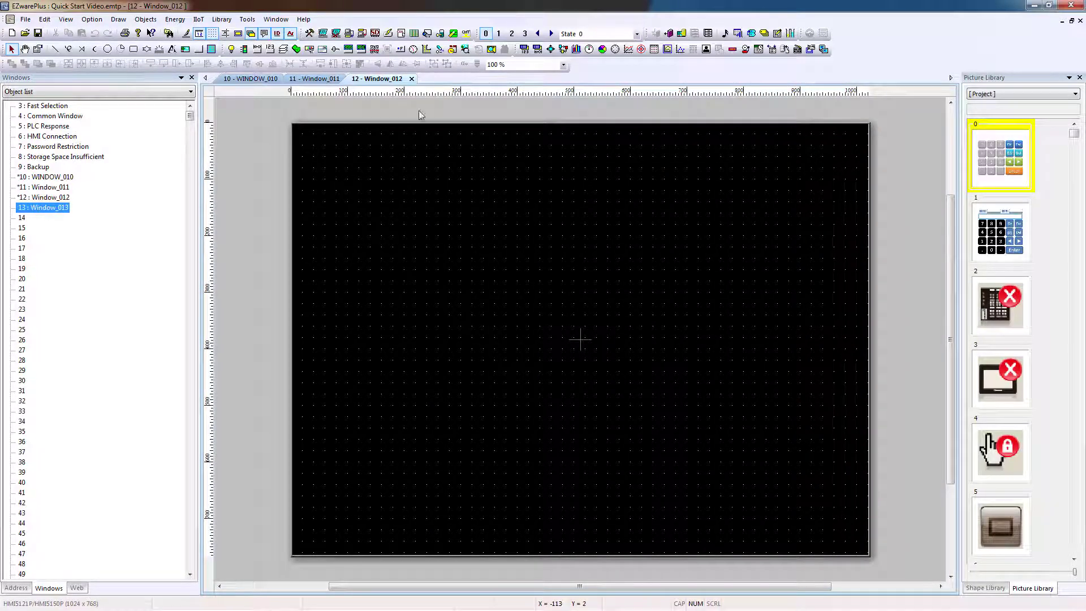
pyautogui.rightClick(41, 211)
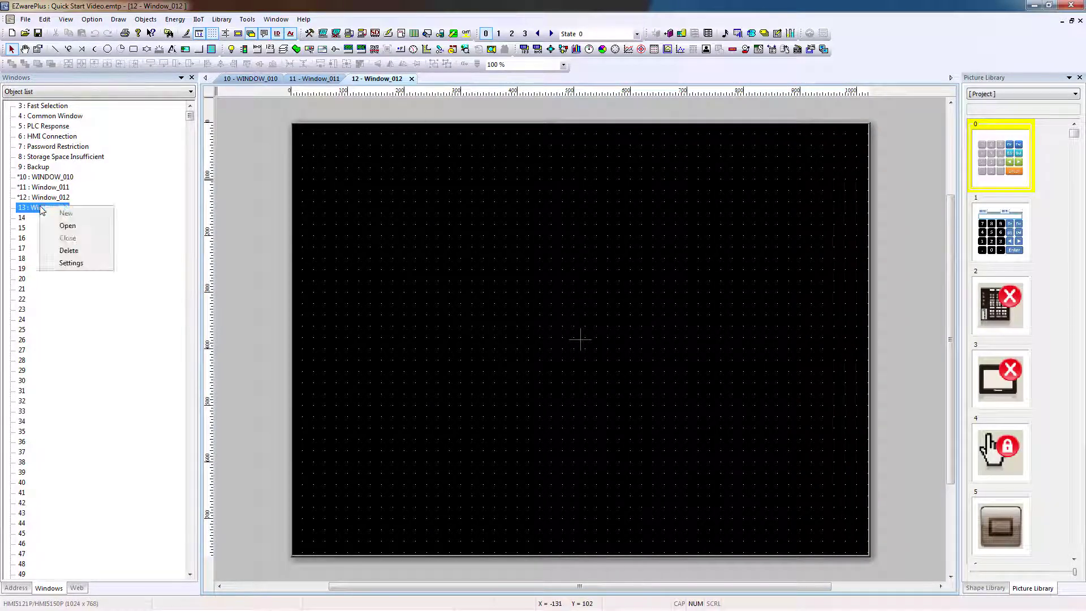
pyautogui.click(68, 250)
pyautogui.click(541, 337)
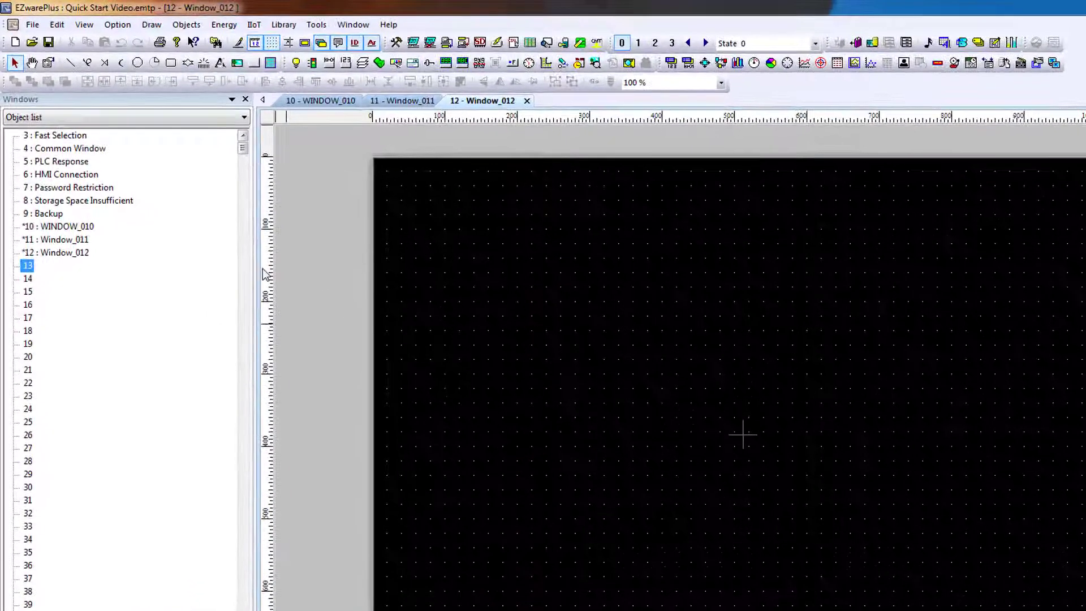
# Step: Via Window > Open Window, add Window_013 as a Base Window in slot 13 and open it
pyautogui.click(353, 25)
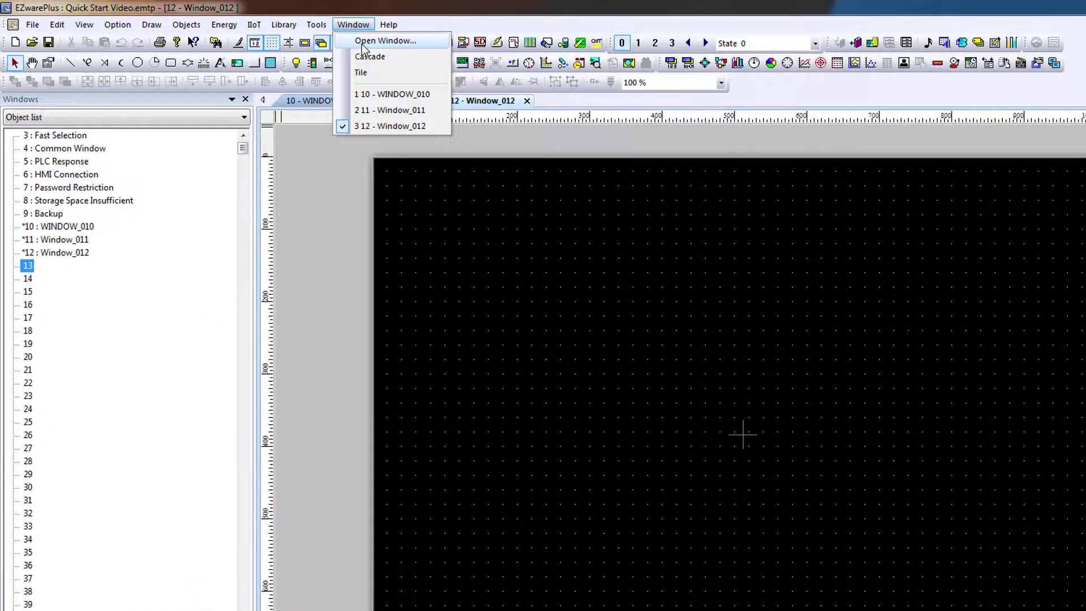
pyautogui.click(365, 41)
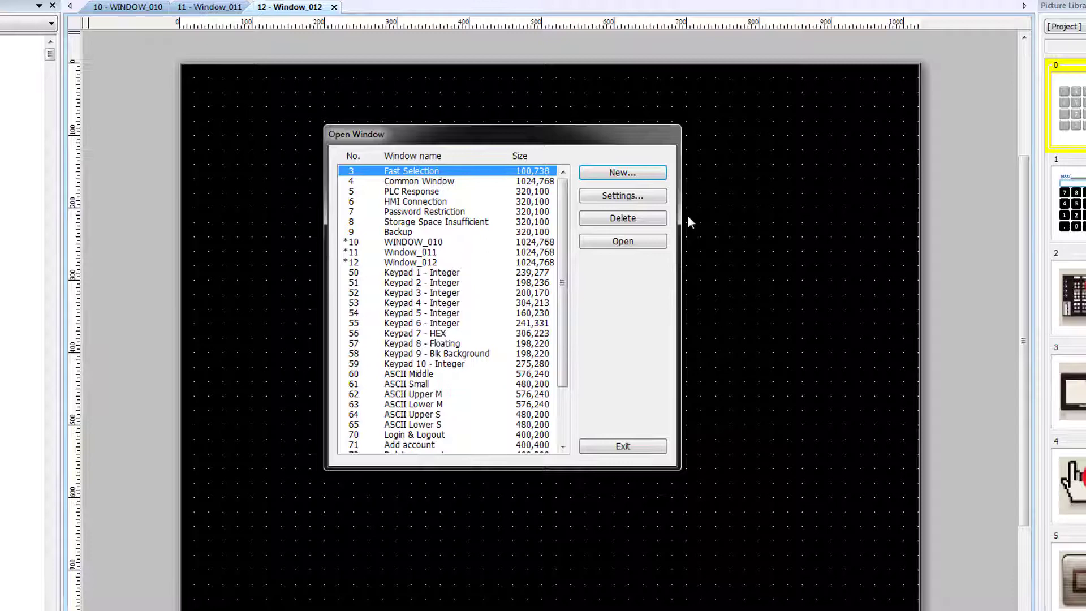
pyautogui.click(607, 180)
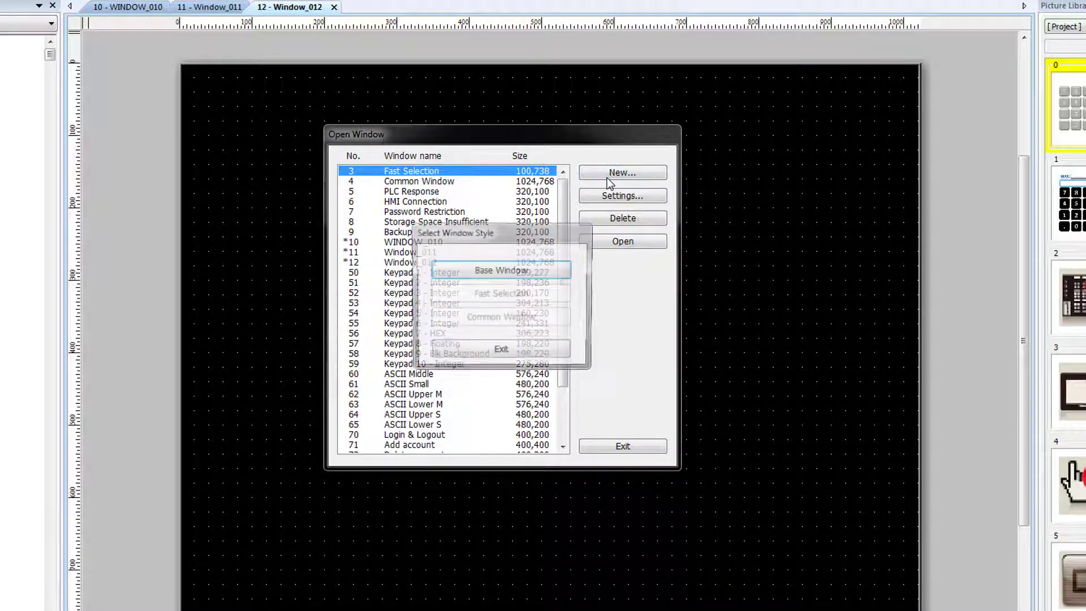
pyautogui.click(502, 270)
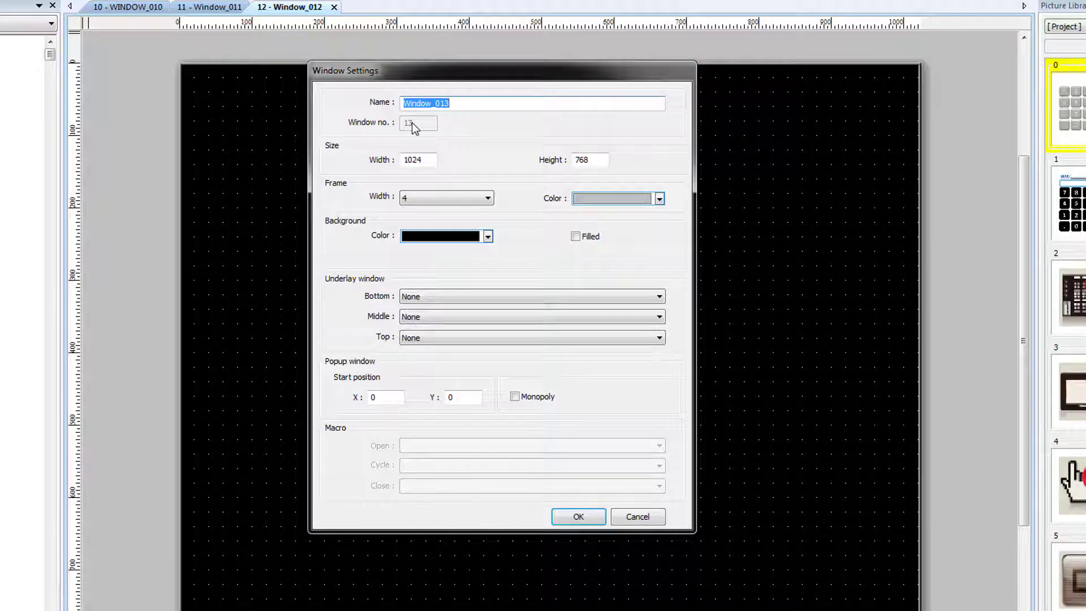
pyautogui.click(588, 518)
pyautogui.click(380, 274)
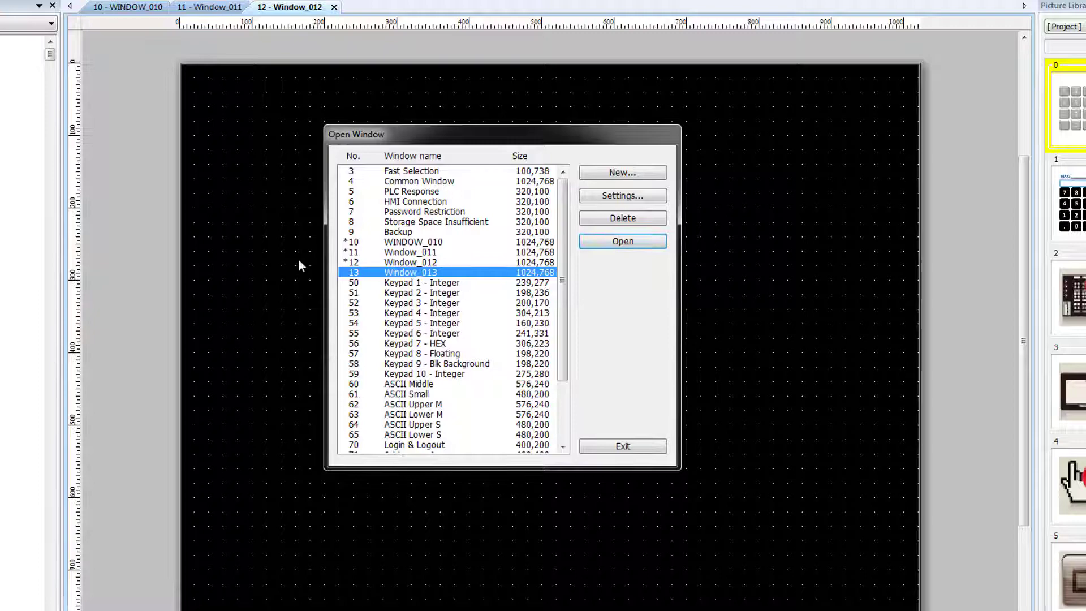
pyautogui.doubleClick(410, 275)
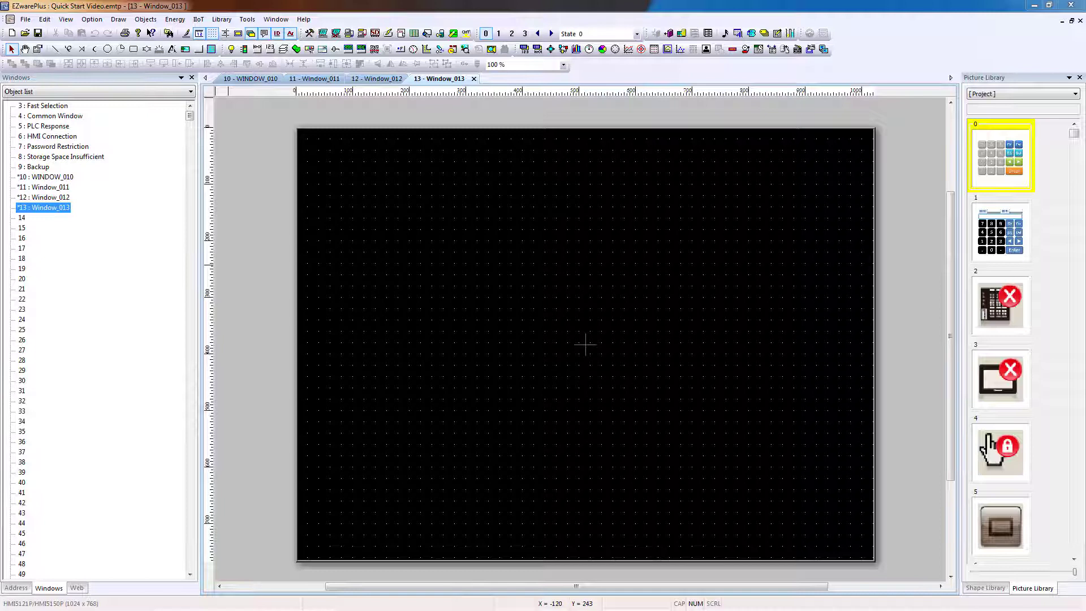
pyautogui.click(558, 389)
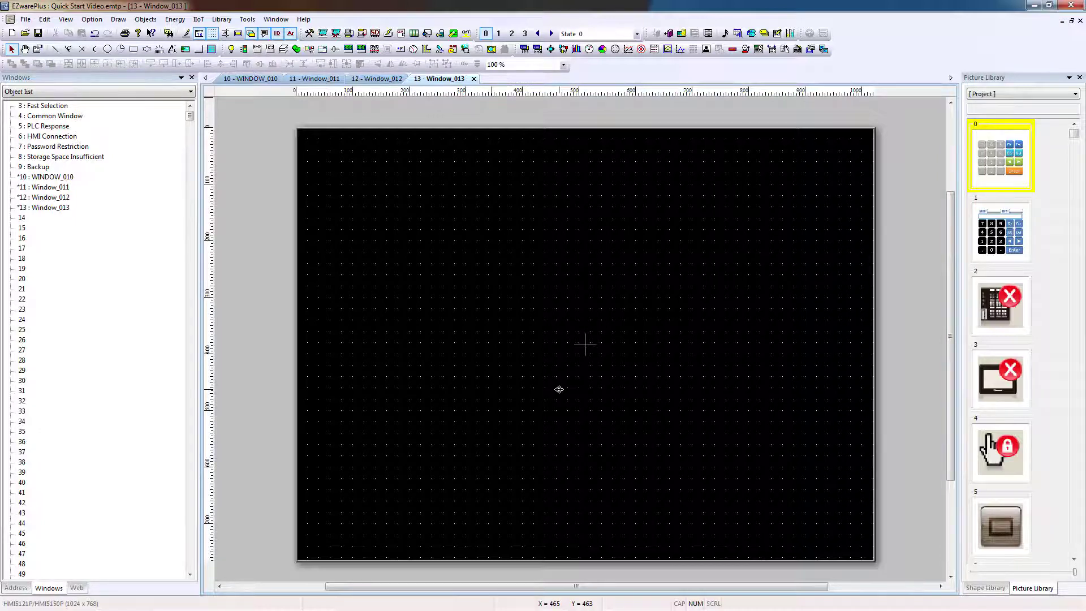
# Step: On WINDOW_010, add a Button > Function Key object with the comment BREW
pyautogui.doubleClick(57, 178)
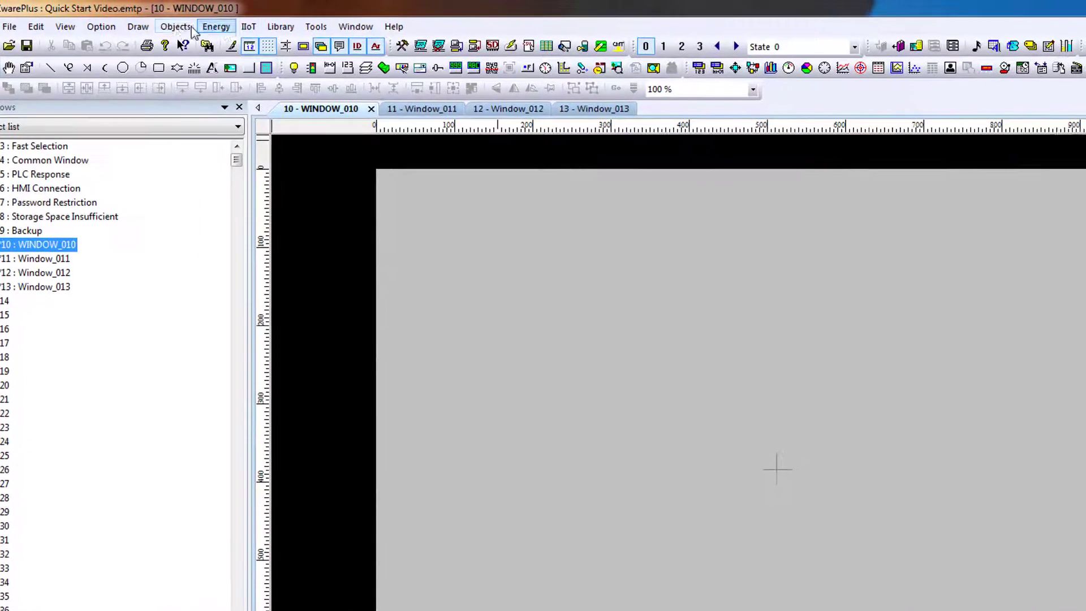
pyautogui.click(155, 22)
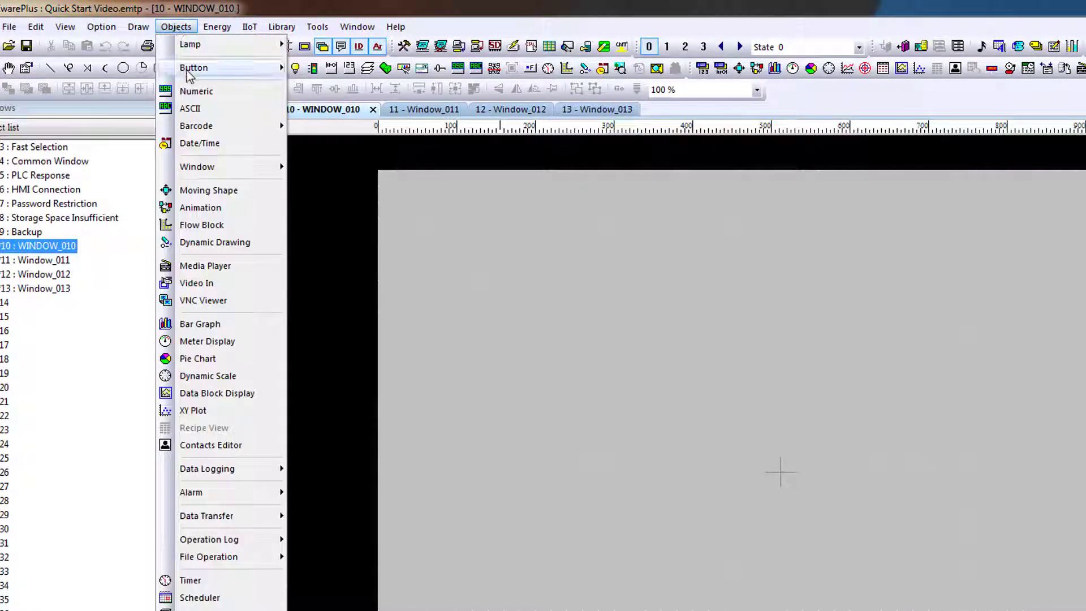
pyautogui.moveTo(192, 68)
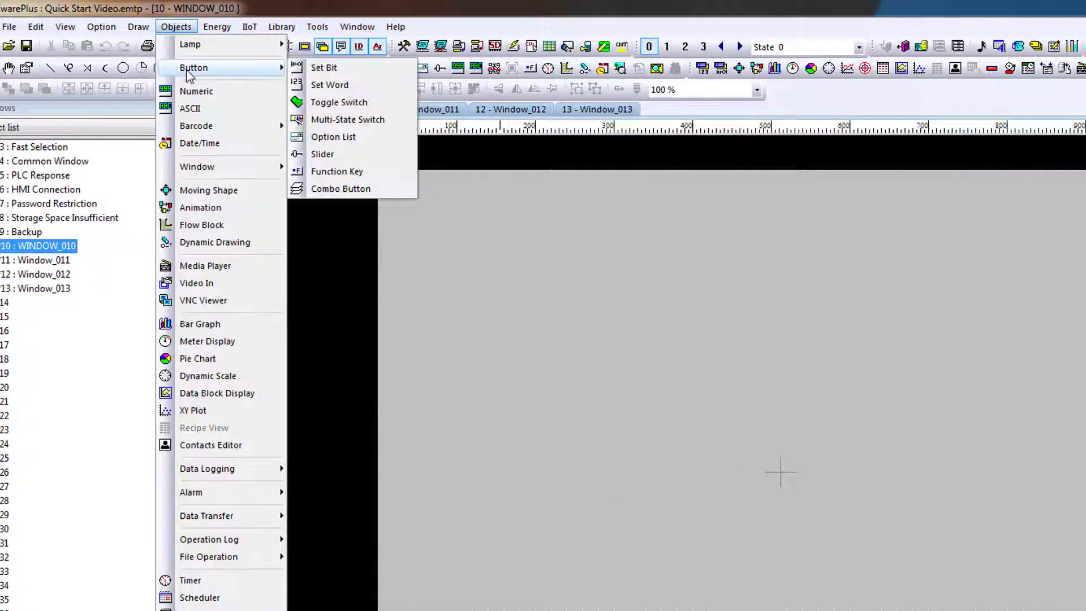
pyautogui.click(365, 172)
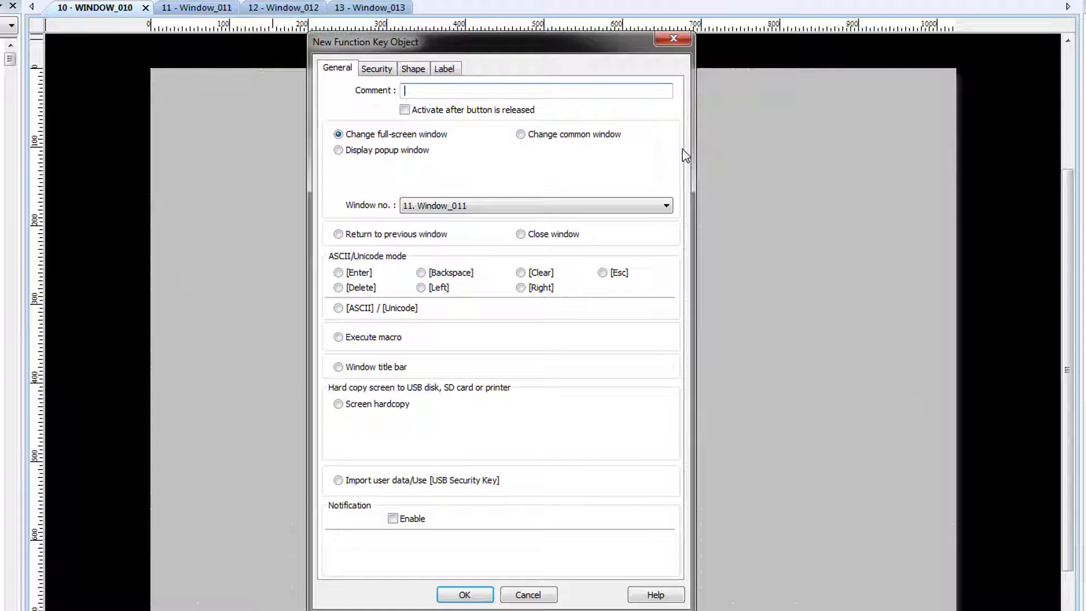
pyautogui.write('BREW')
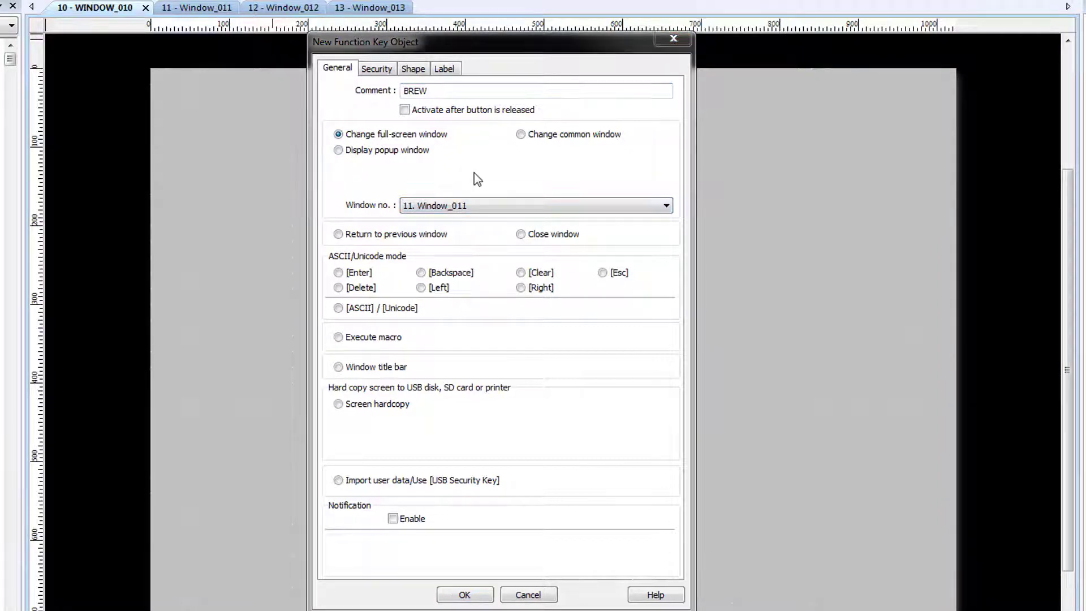
# Step: On the key's Shape settings, preview the state 1 look, then return to state 0
pyautogui.click(413, 69)
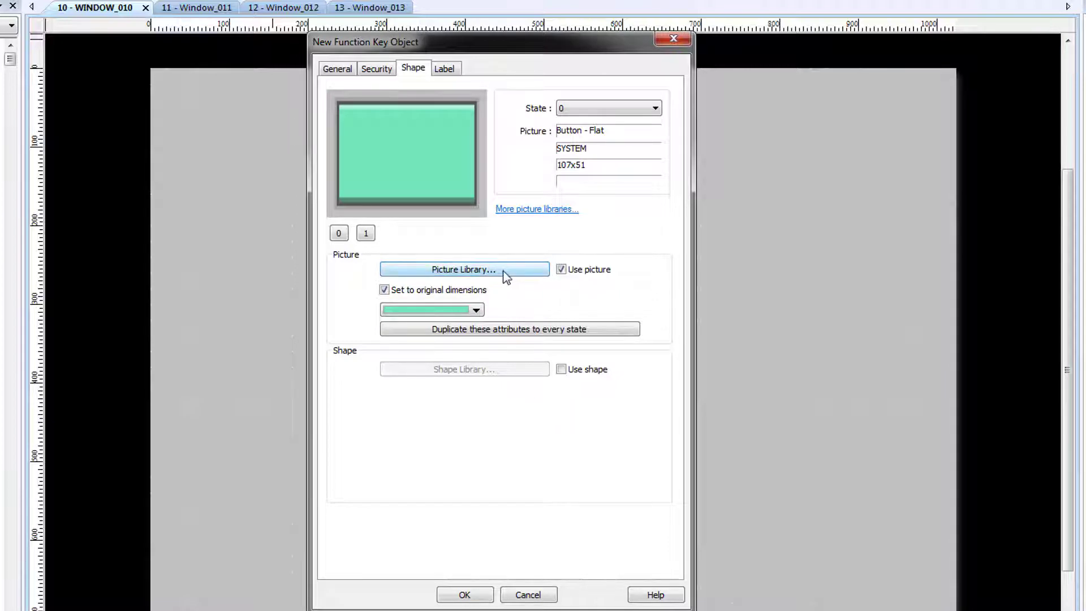
pyautogui.click(366, 235)
pyautogui.click(335, 237)
# Step: Open the Picture Library and browse System Icon - Flat, System Background - Standard, System Lamp - Crystal, then System Switch - Flat
pyautogui.click(455, 272)
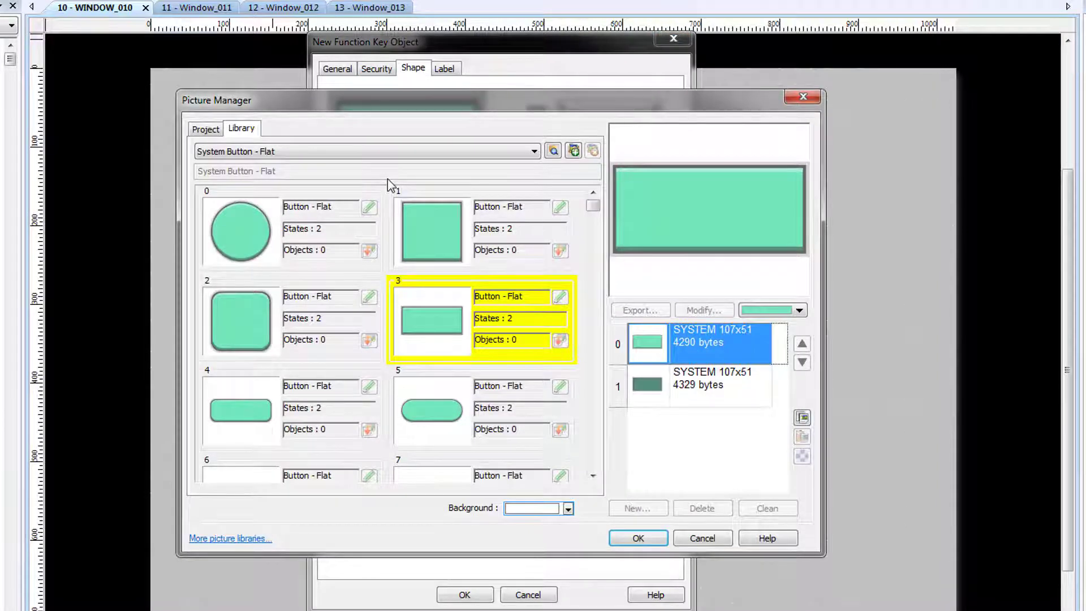
pyautogui.click(382, 156)
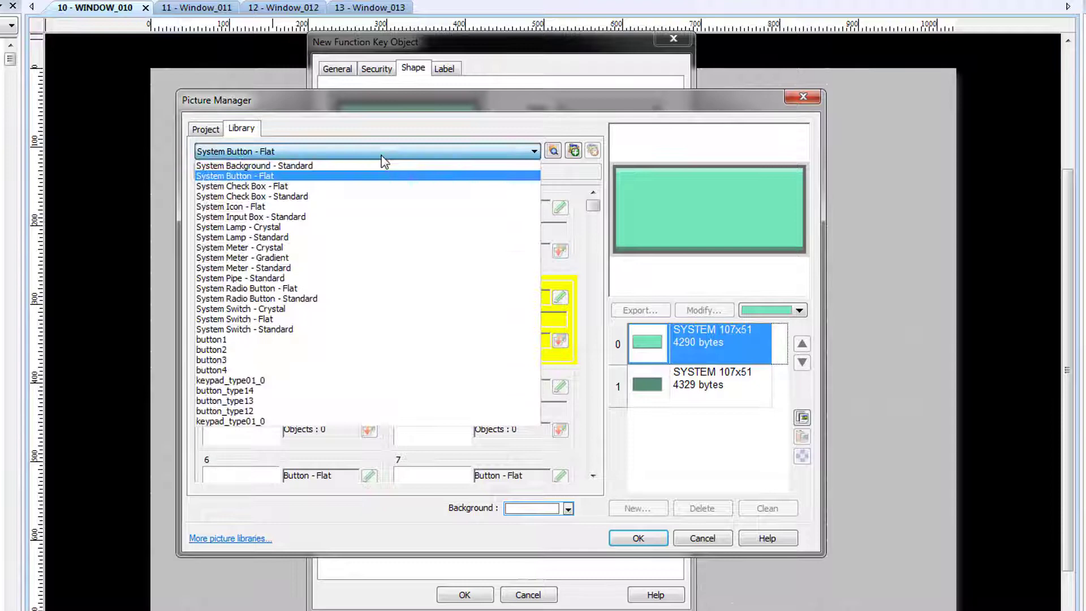
pyautogui.click(359, 212)
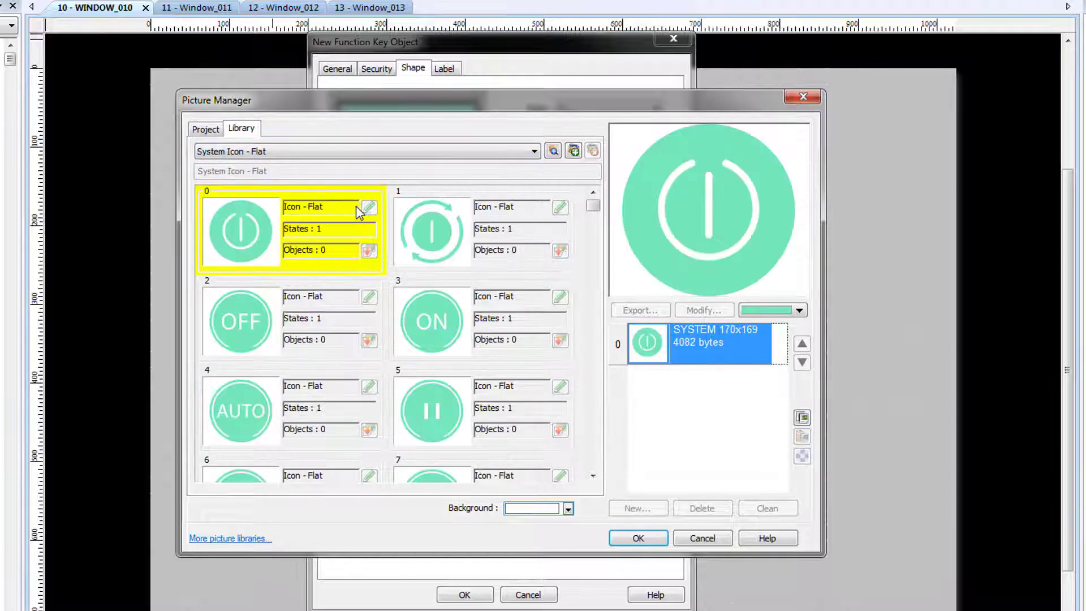
pyautogui.click(357, 152)
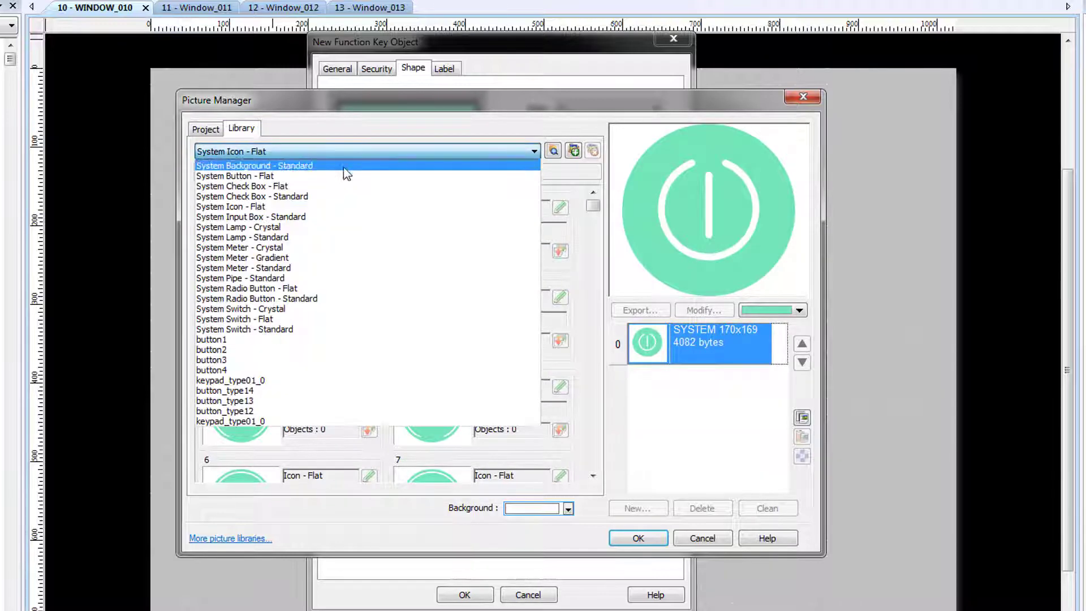
pyautogui.click(344, 167)
pyautogui.click(344, 154)
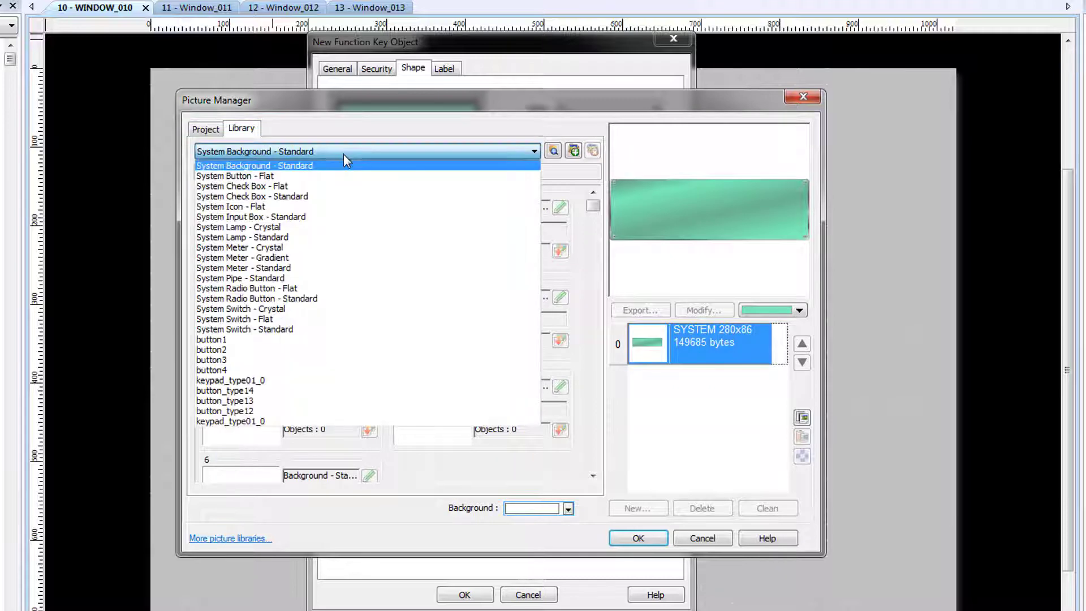
pyautogui.click(338, 228)
pyautogui.click(473, 152)
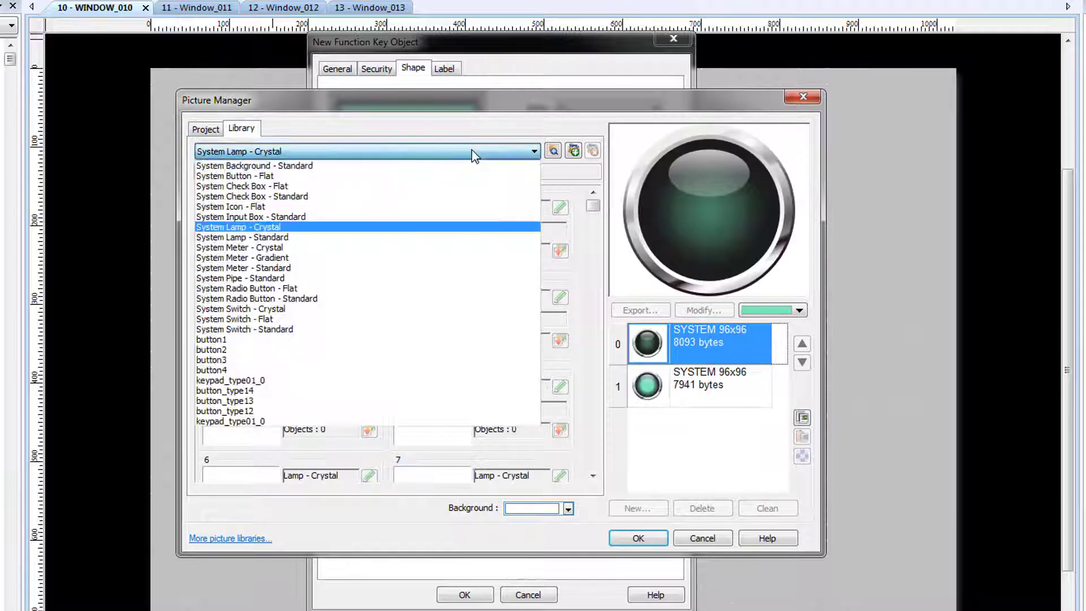
pyautogui.click(424, 320)
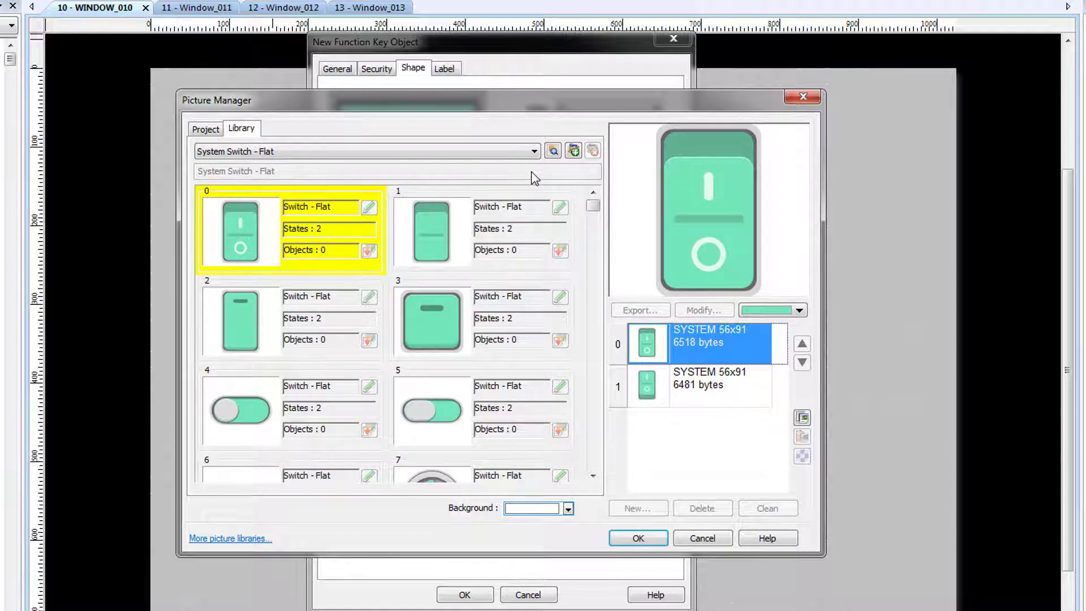
pyautogui.click(551, 151)
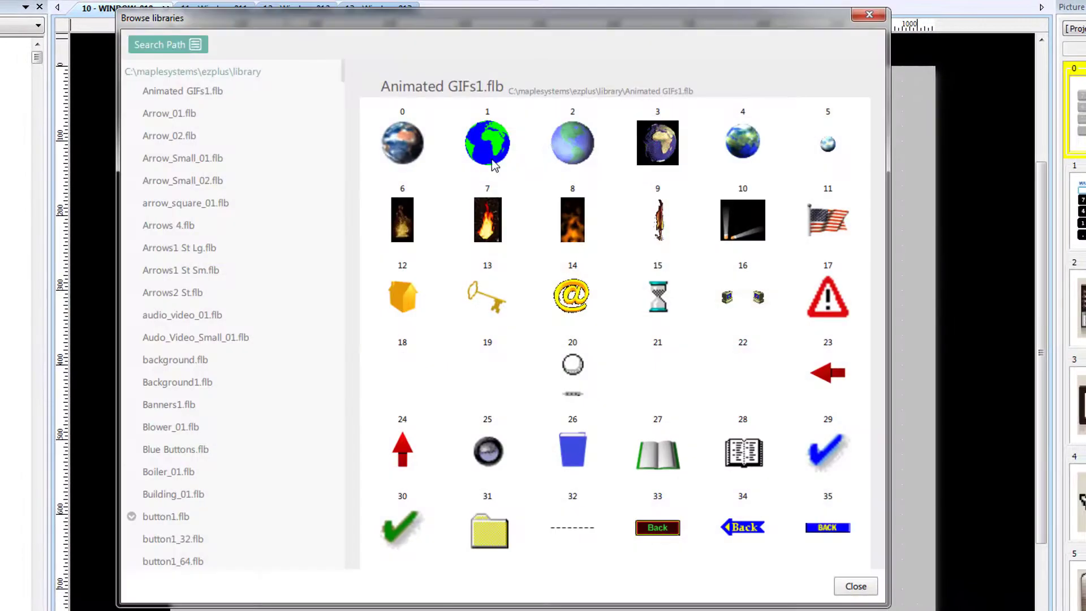
pyautogui.click(178, 270)
pyautogui.scroll(-1, 339, 214)
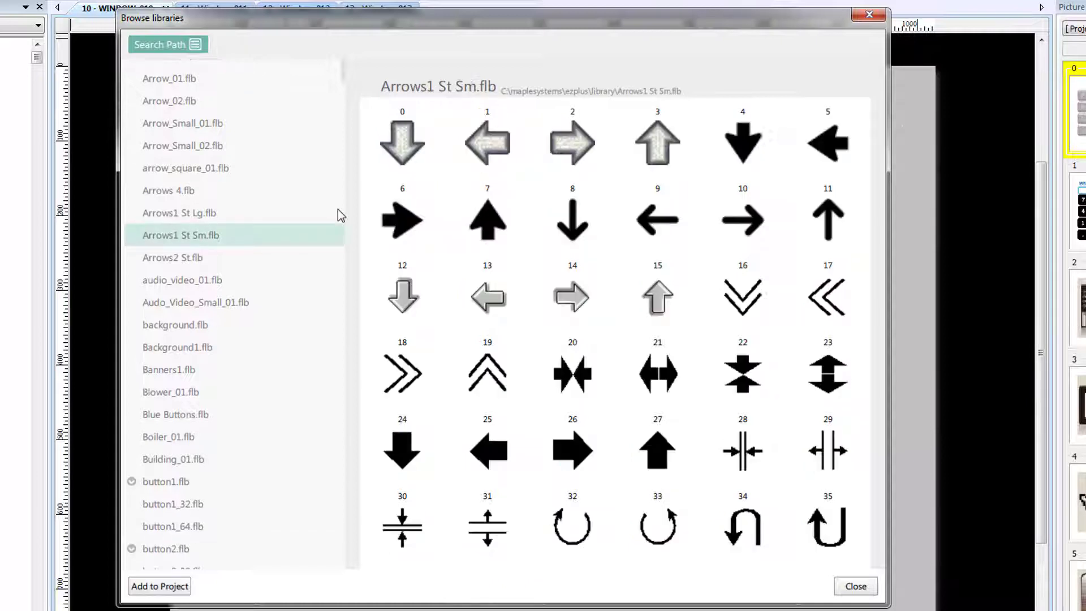
pyautogui.scroll(-5, 338, 210)
pyautogui.click(172, 174)
pyautogui.click(173, 197)
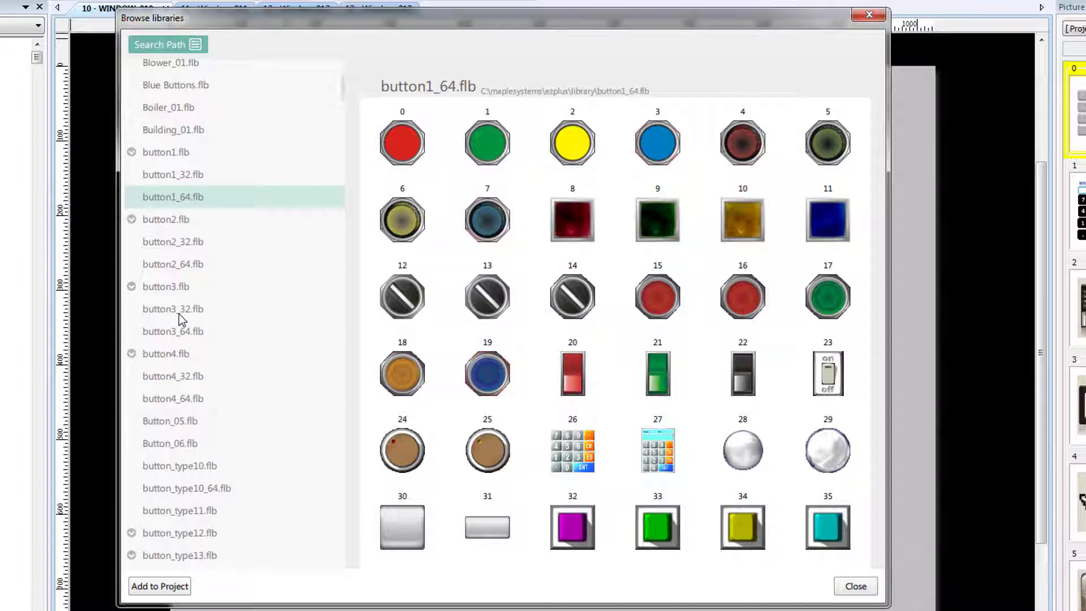
pyautogui.scroll(-5, 177, 339)
pyautogui.click(177, 358)
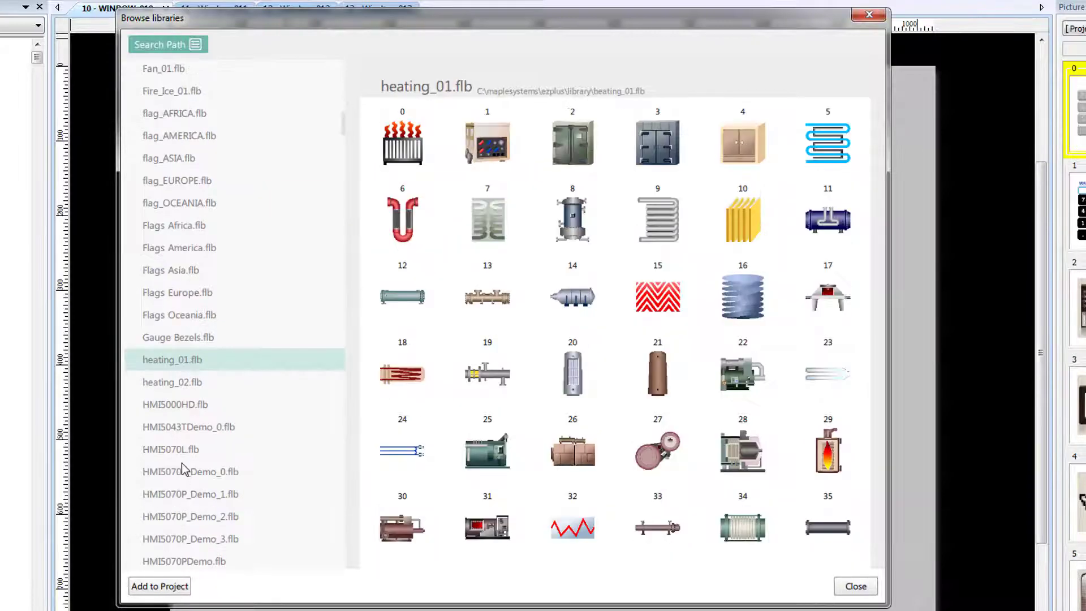
pyautogui.scroll(-4, 186, 395)
pyautogui.click(184, 251)
pyautogui.click(866, 590)
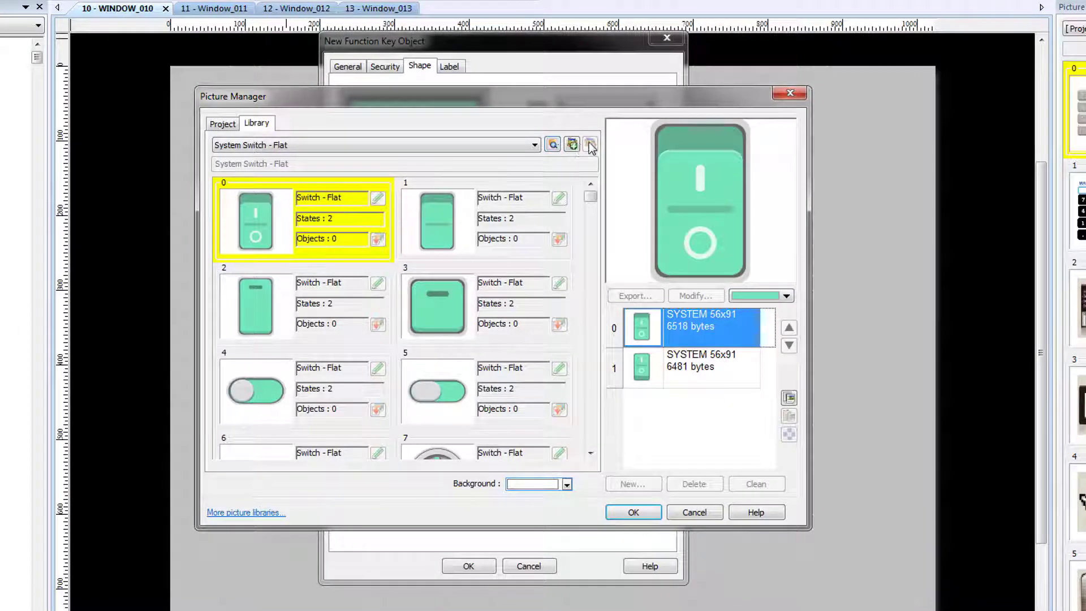
# Step: Load the library\Quick Start.flb picture library file into the Picture Manager
pyautogui.click(576, 149)
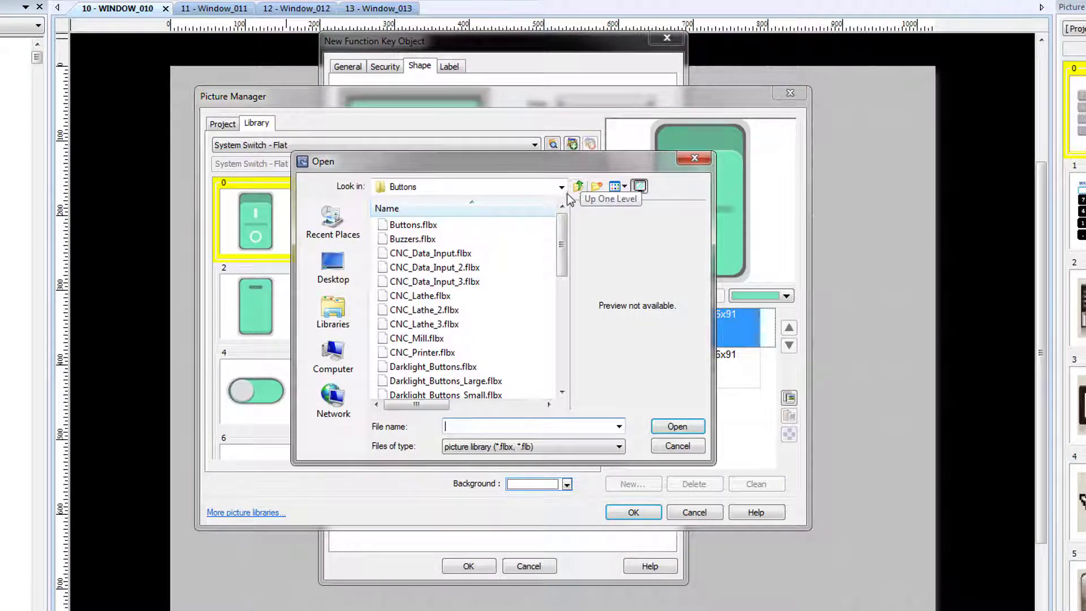
pyautogui.click(560, 187)
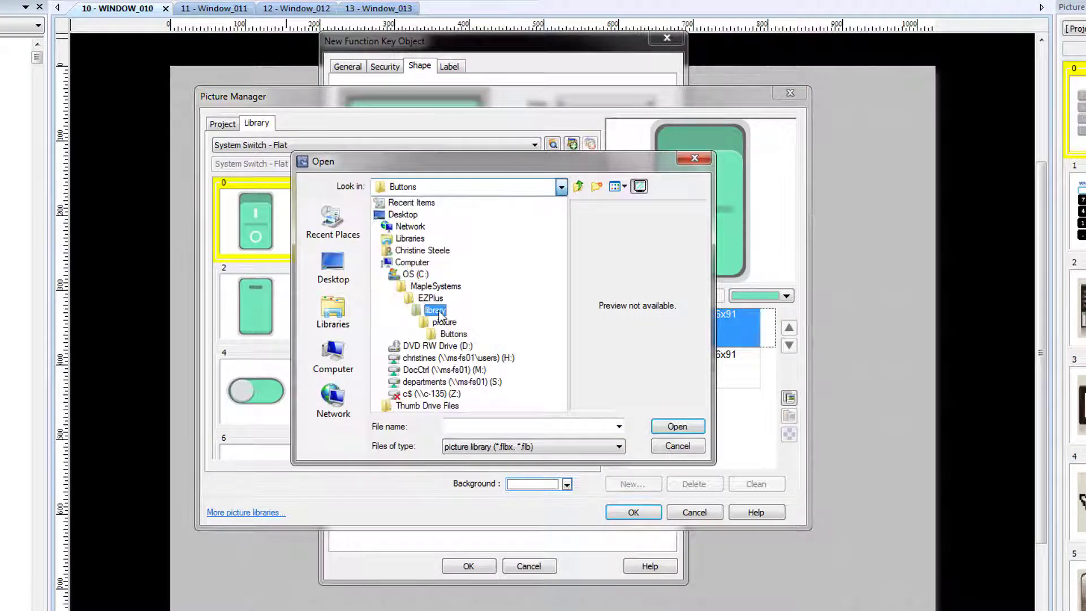
pyautogui.click(436, 310)
pyautogui.moveTo(561, 221); pyautogui.dragTo(554, 359)
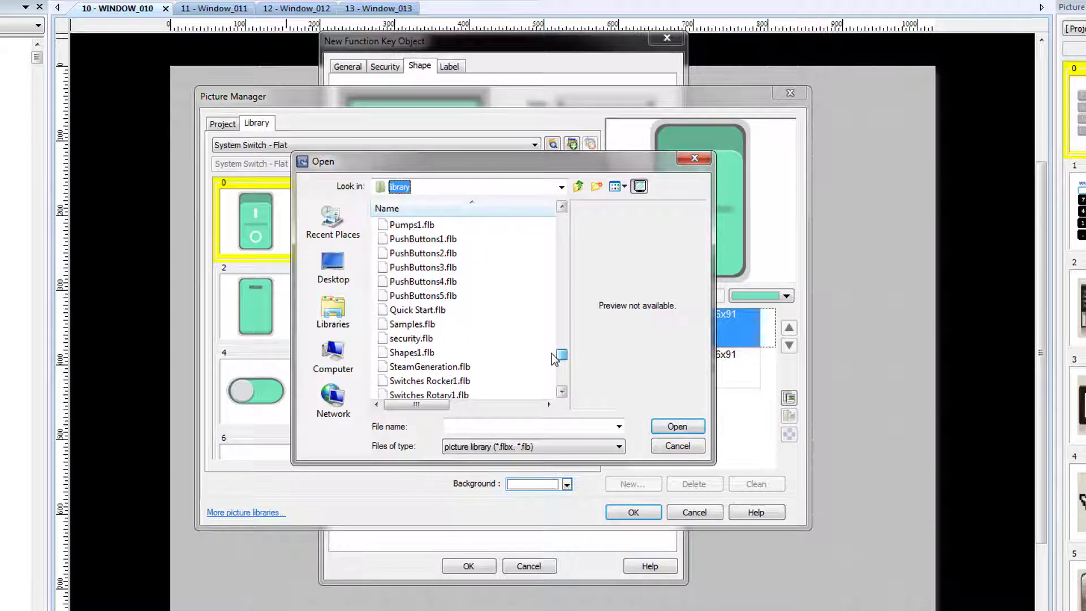
pyautogui.click(421, 309)
pyautogui.click(676, 425)
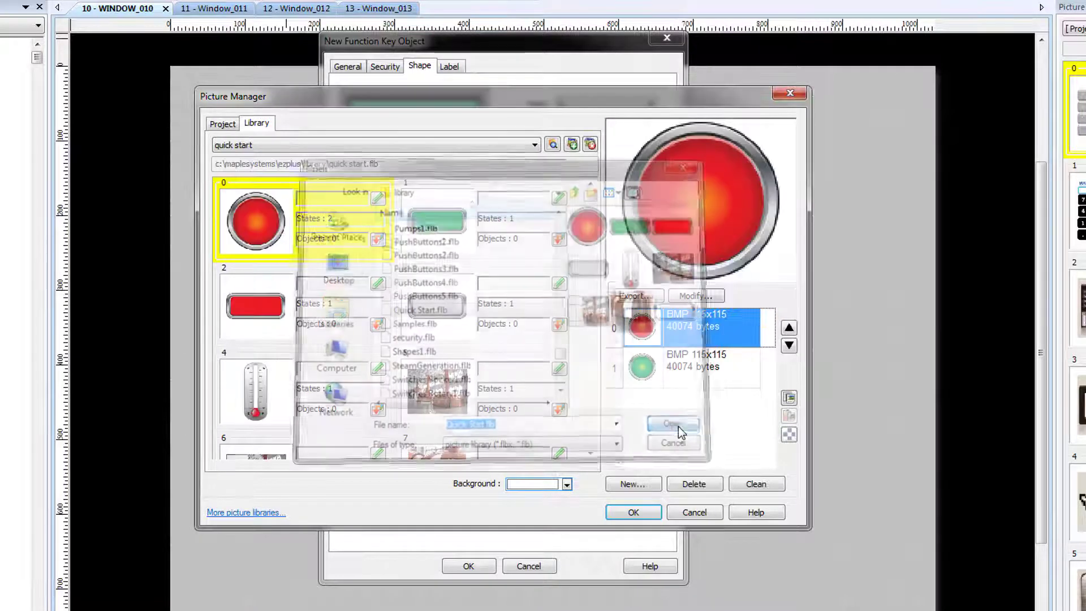
# Step: Switch the library list to quick start and select the grey rectangular button picture
pyautogui.click(535, 145)
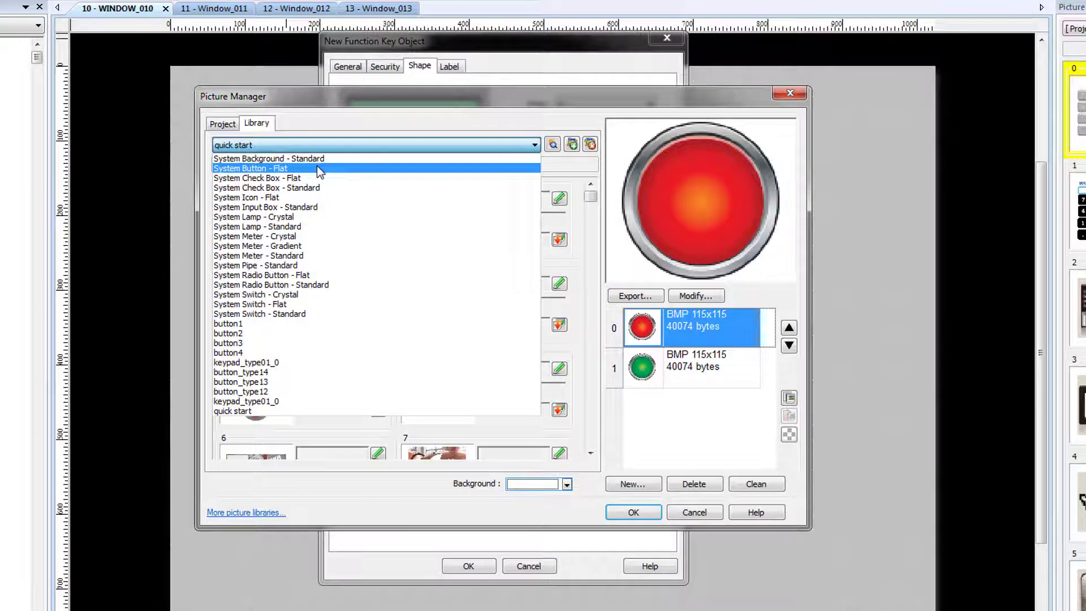
pyautogui.click(317, 164)
pyautogui.click(314, 149)
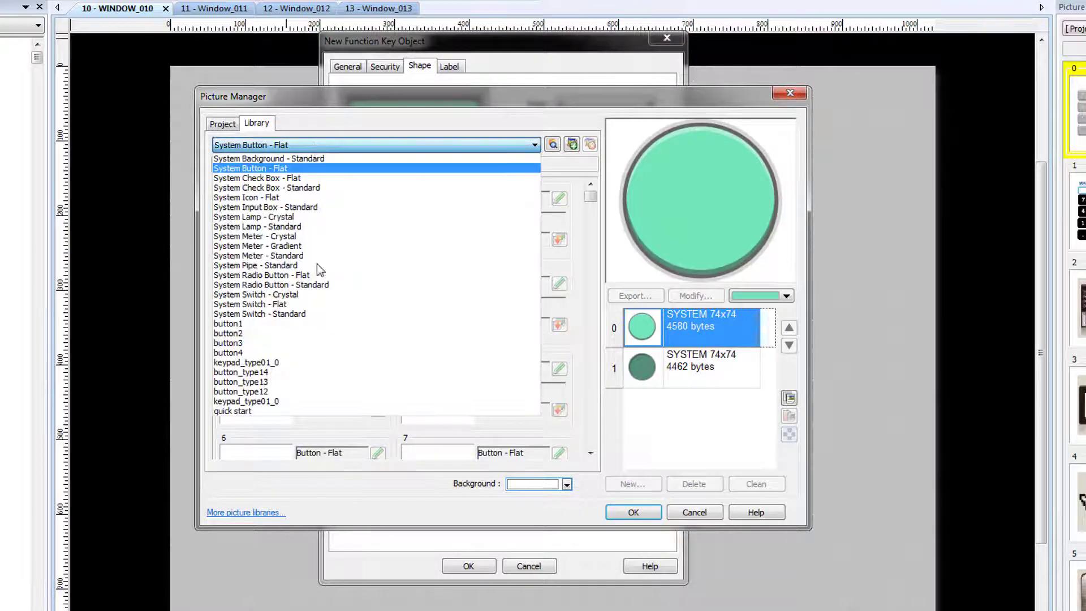
pyautogui.click(310, 412)
pyautogui.click(439, 310)
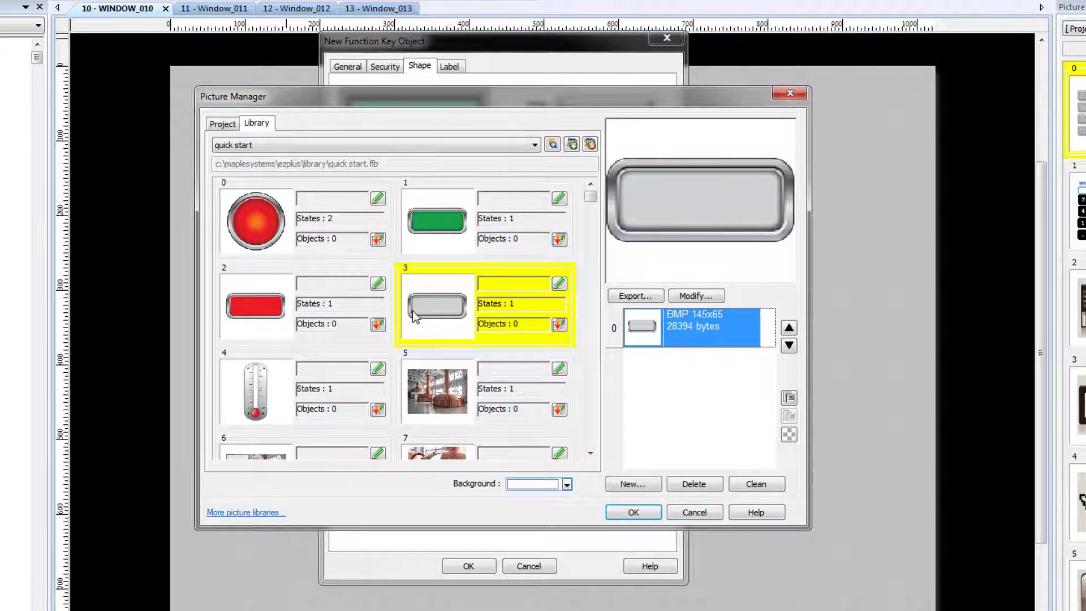
# Step: Apply the grey button picture to the key and turn on its text label
pyautogui.click(627, 513)
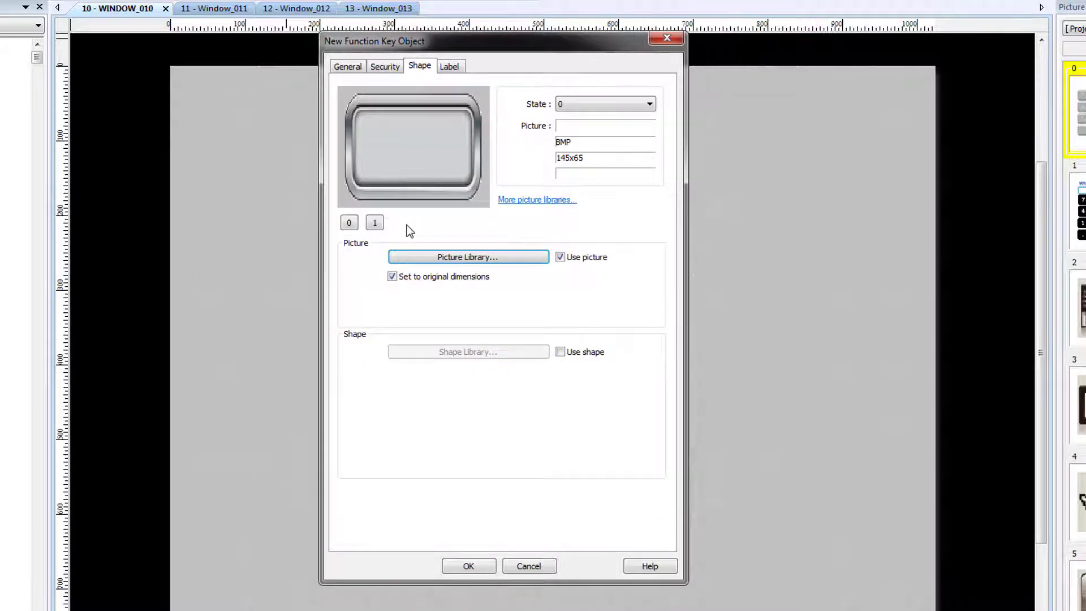
pyautogui.click(449, 66)
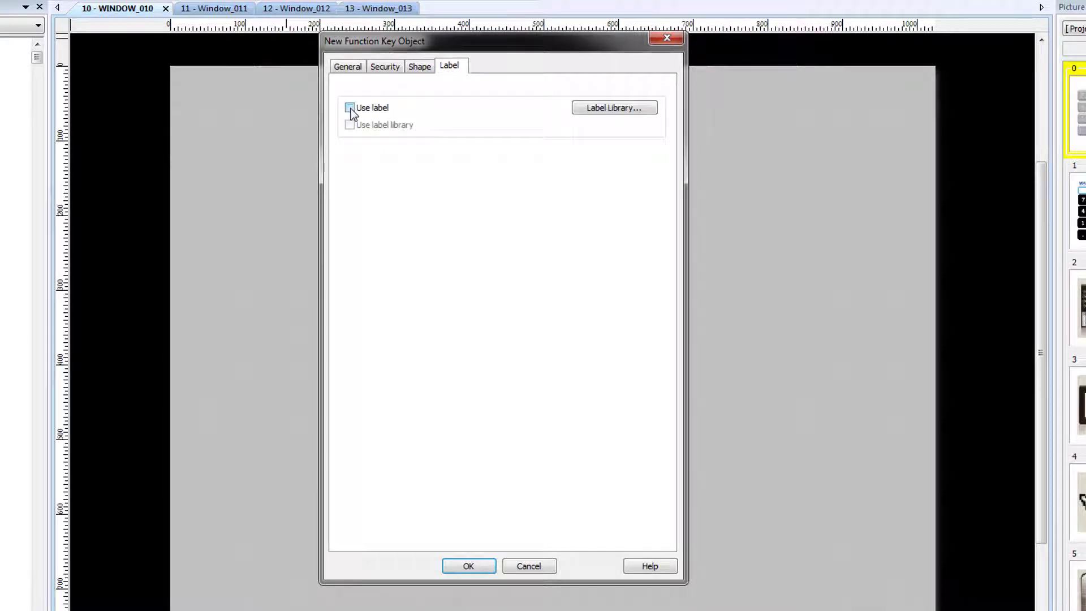
pyautogui.click(350, 108)
# Step: Set the label to Arial Bold, size 24, dark blue, with content BREW
pyautogui.click(653, 245)
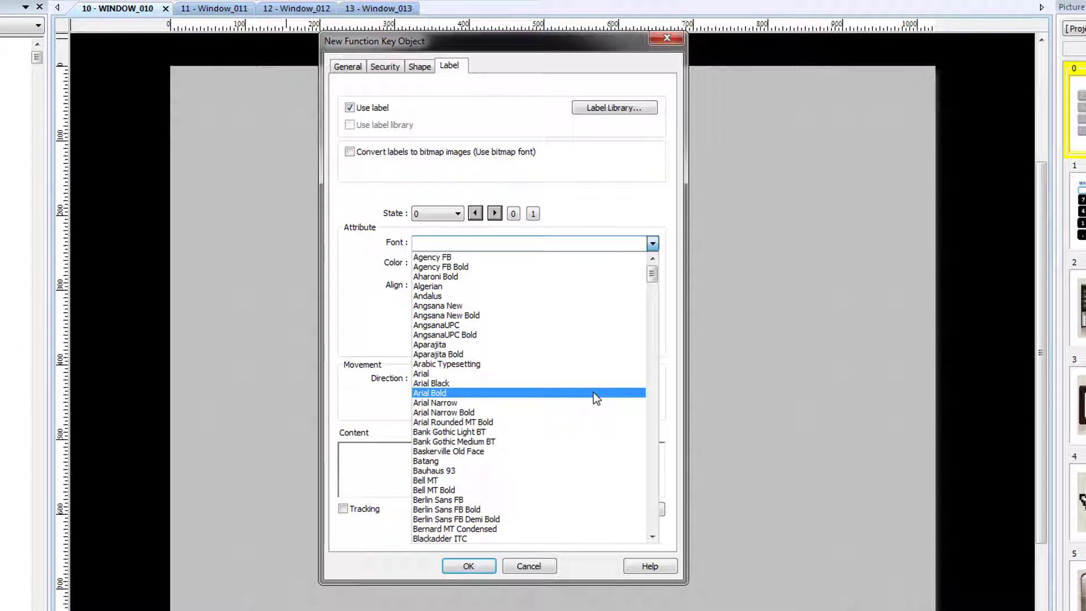
pyautogui.click(594, 393)
pyautogui.click(653, 264)
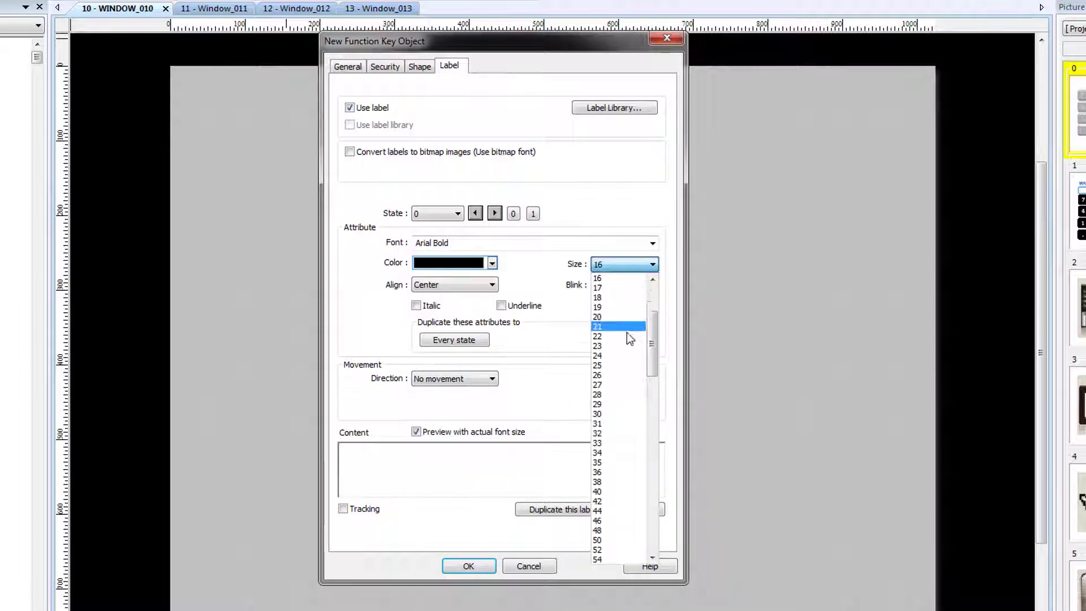
pyautogui.click(625, 355)
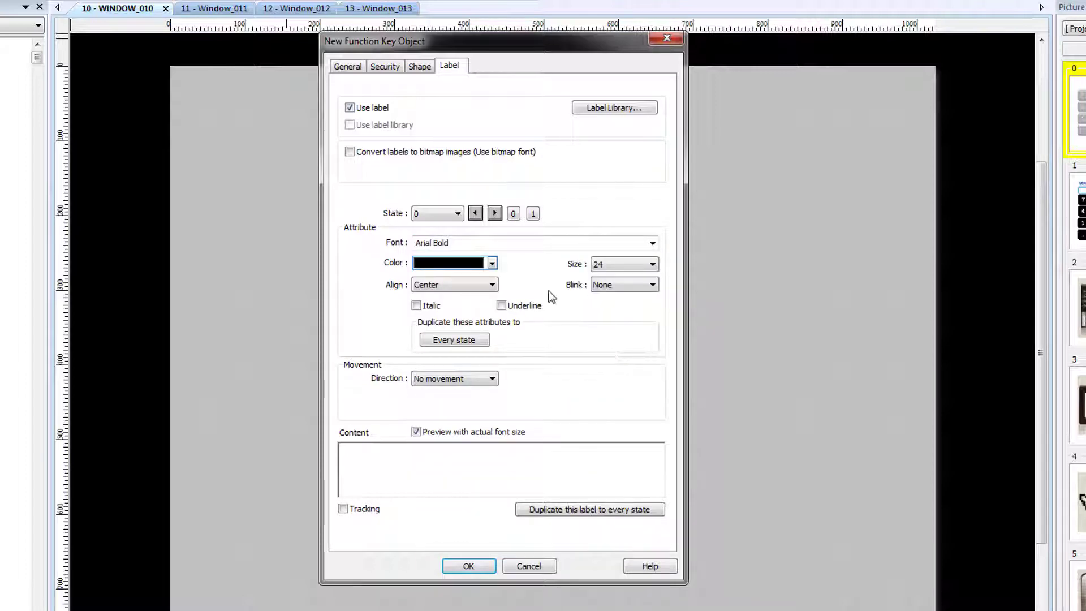
pyautogui.click(496, 264)
pyautogui.click(484, 296)
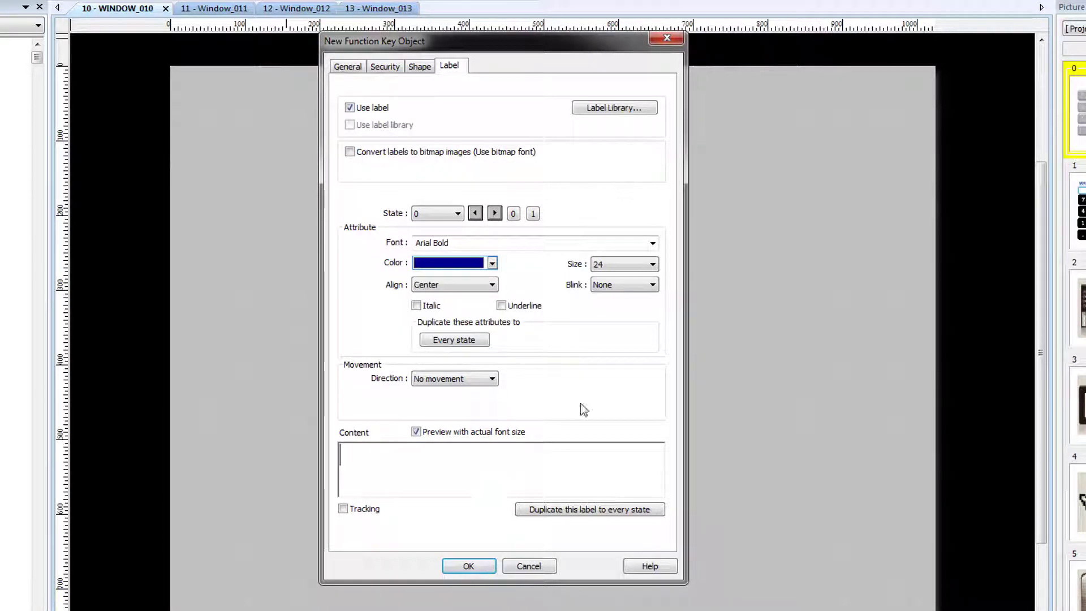
pyautogui.write('BREW')
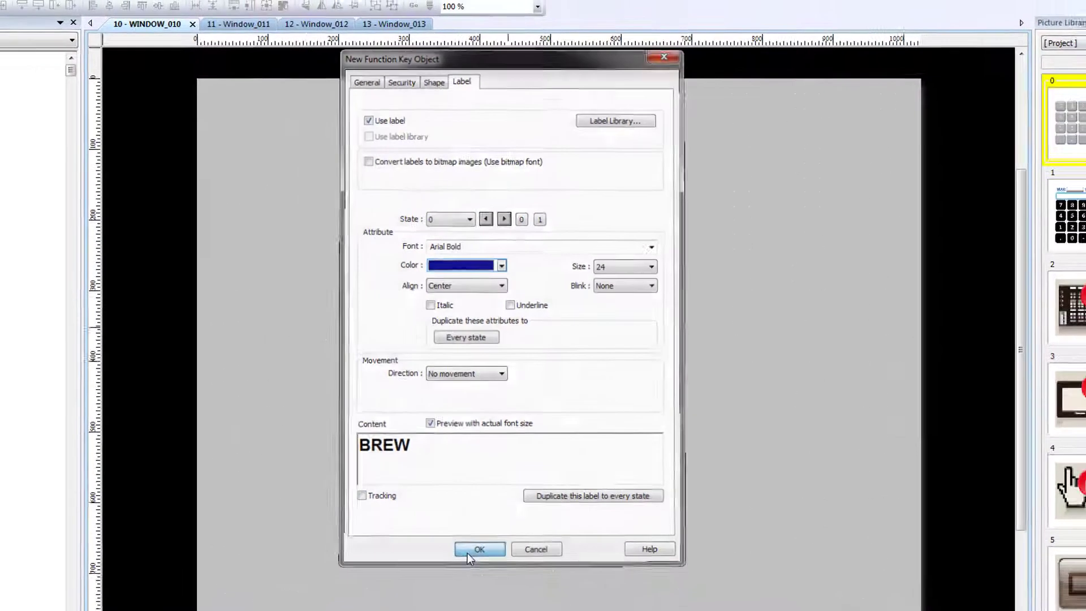
# Step: Place the BREW key at WINDOW_010's lower right and reopen its properties to check the Window_011 target
pyautogui.click(458, 566)
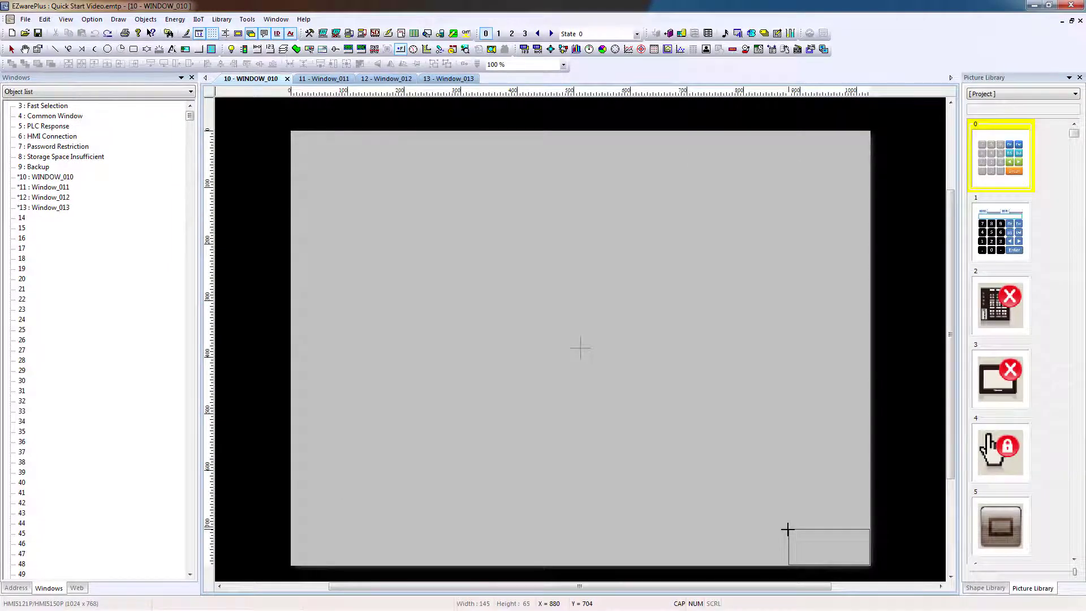
pyautogui.click(787, 529)
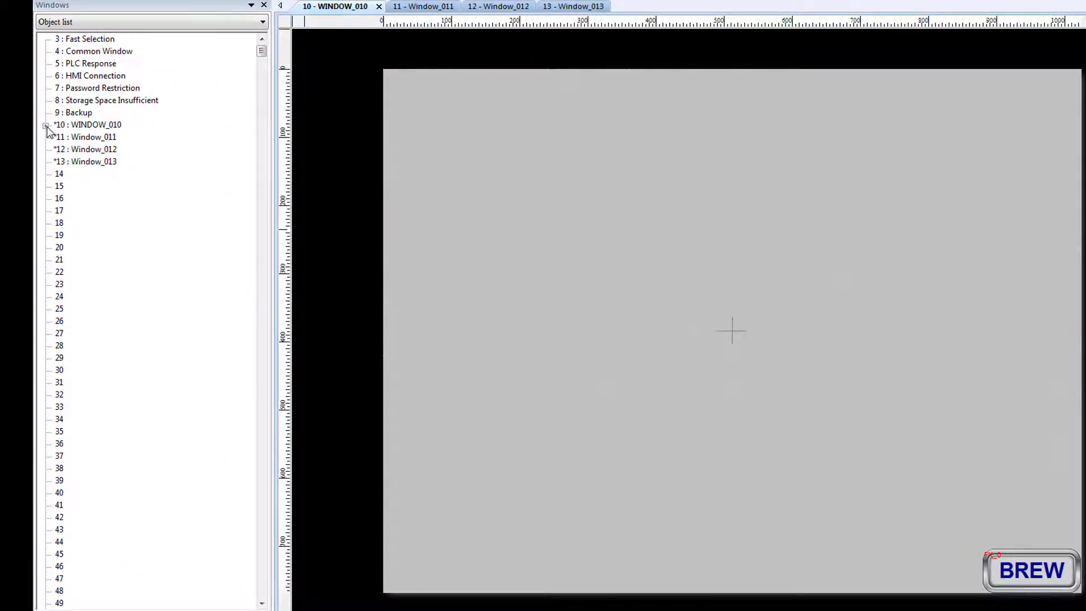
pyautogui.click(45, 126)
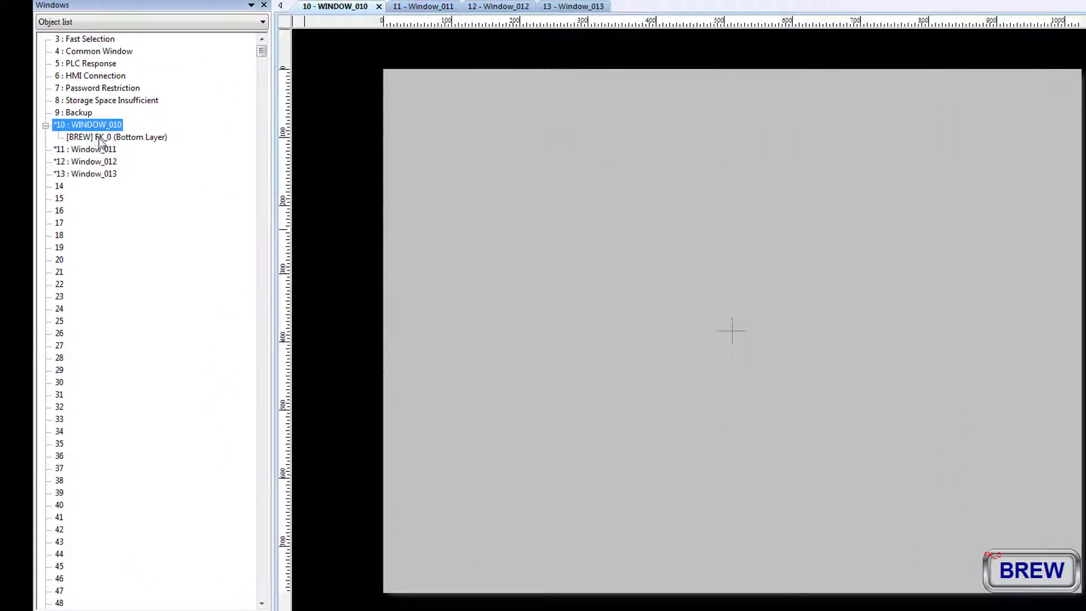
pyautogui.doubleClick(1010, 581)
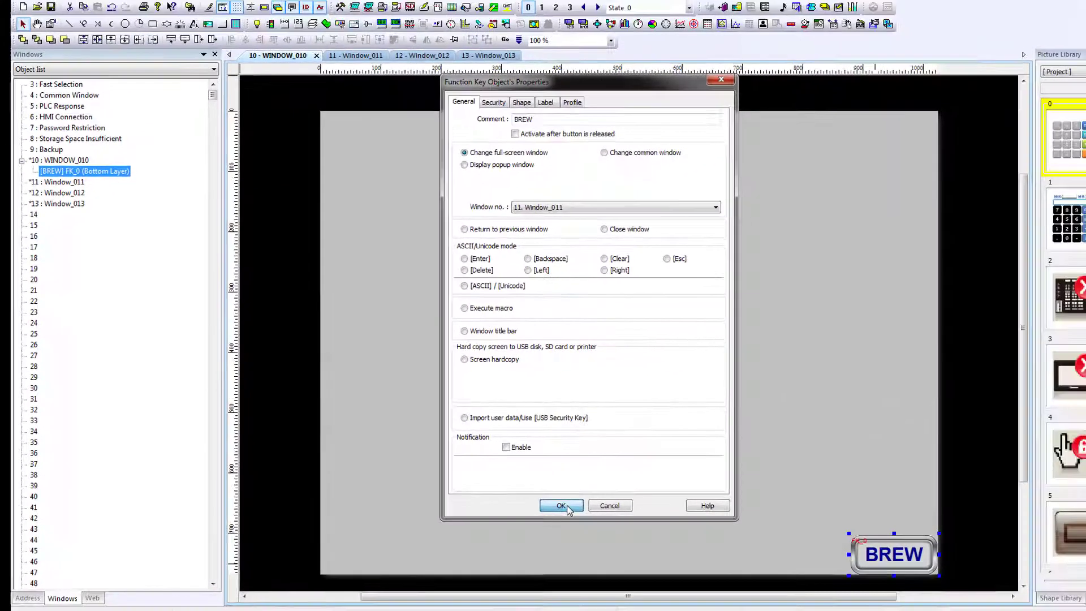
# Step: Copy the BREW key and paste it onto the Window_011 canvas
pyautogui.click(653, 514)
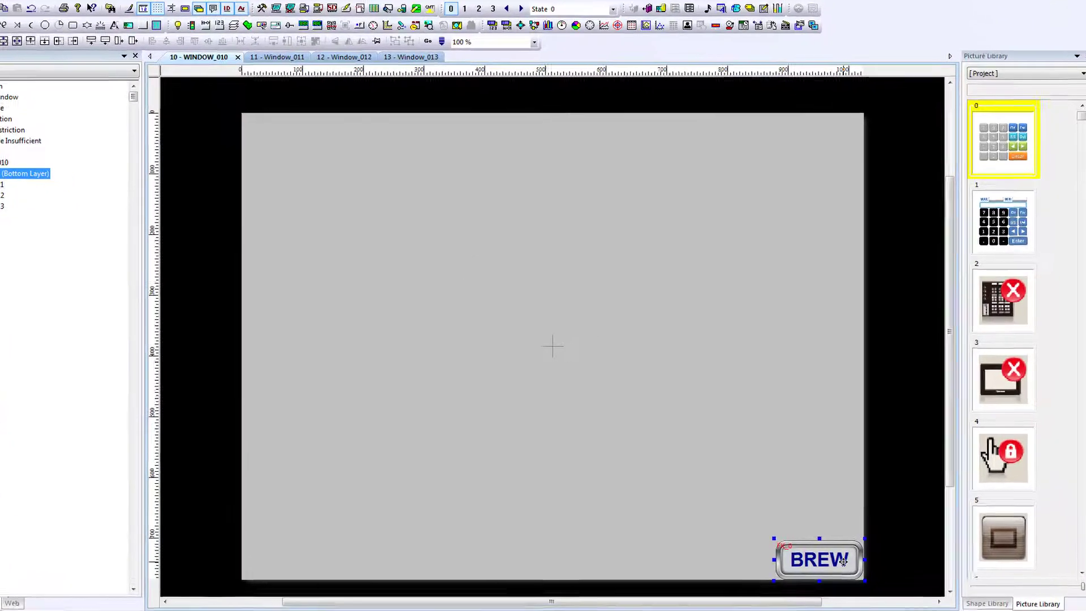
pyautogui.rightClick(851, 547)
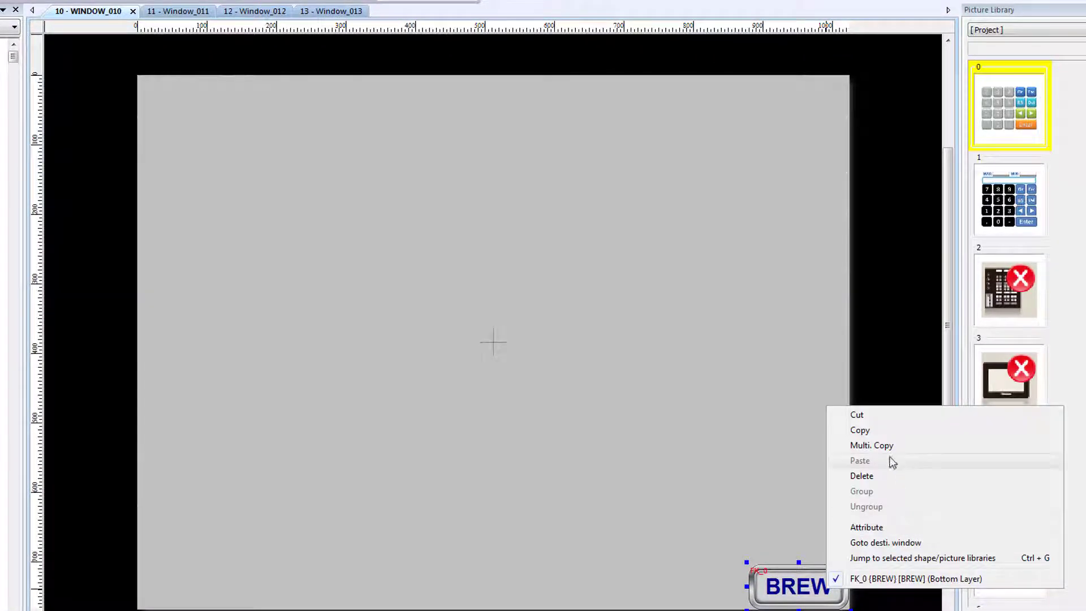
pyautogui.click(859, 429)
pyautogui.click(170, 15)
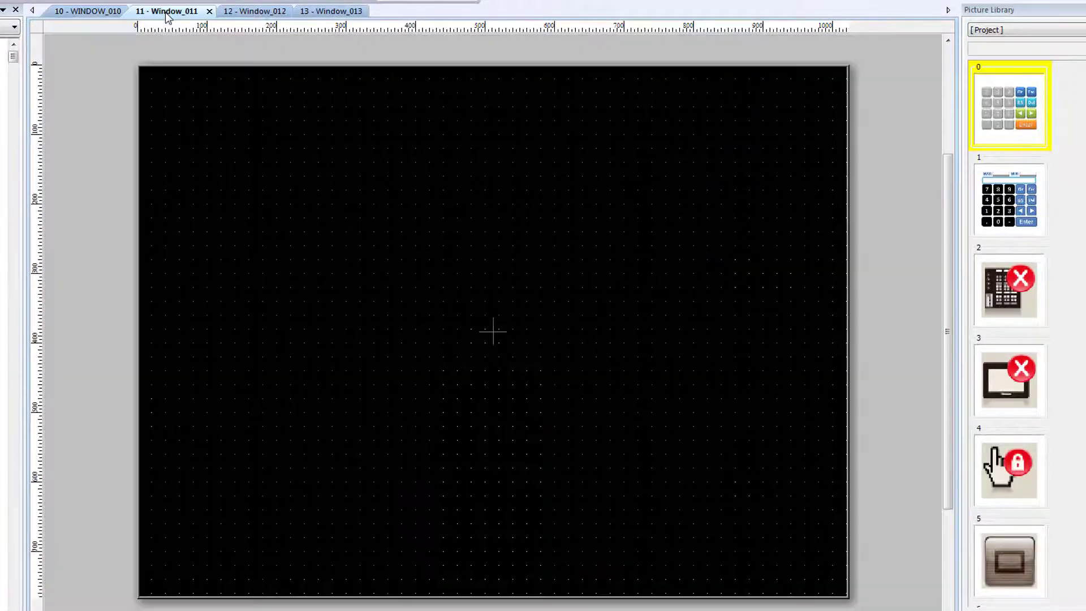
pyautogui.rightClick(503, 375)
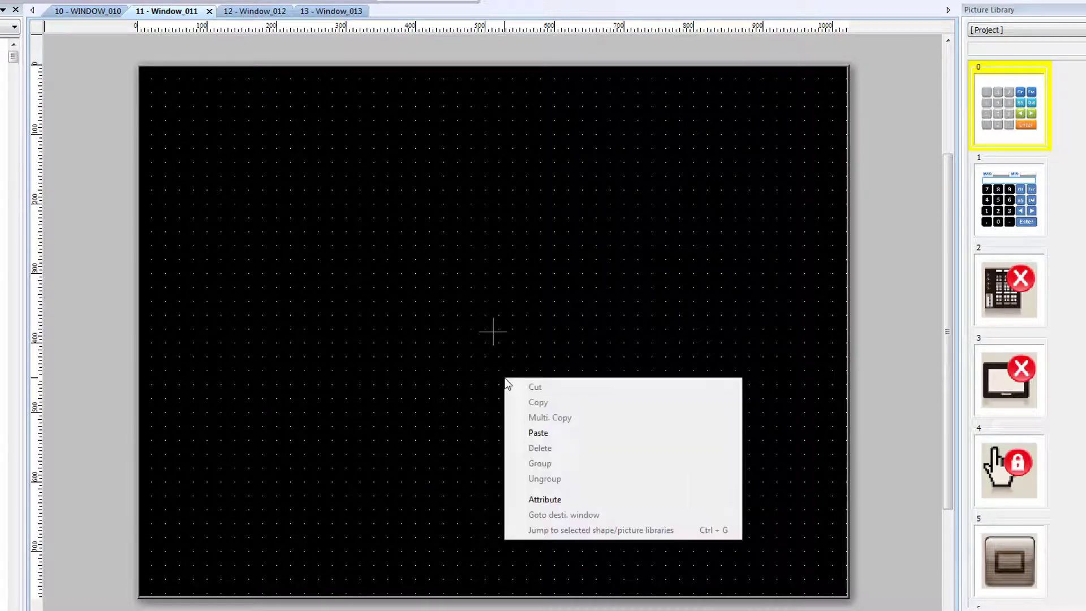
pyautogui.click(548, 433)
pyautogui.click(727, 570)
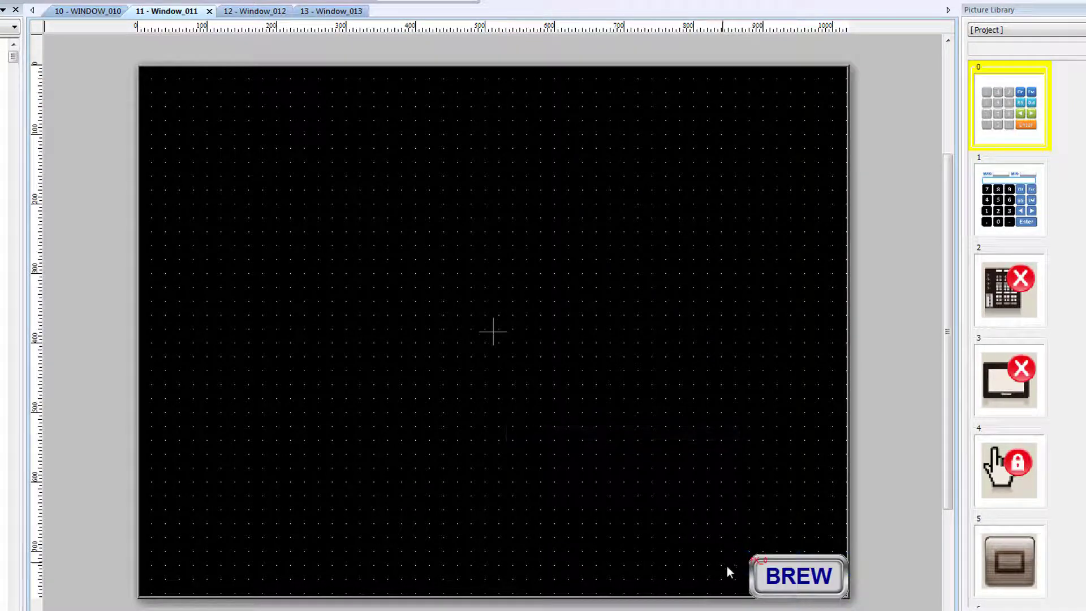
# Step: Change the pasted key's comment and label content to HOME
pyautogui.doubleClick(812, 585)
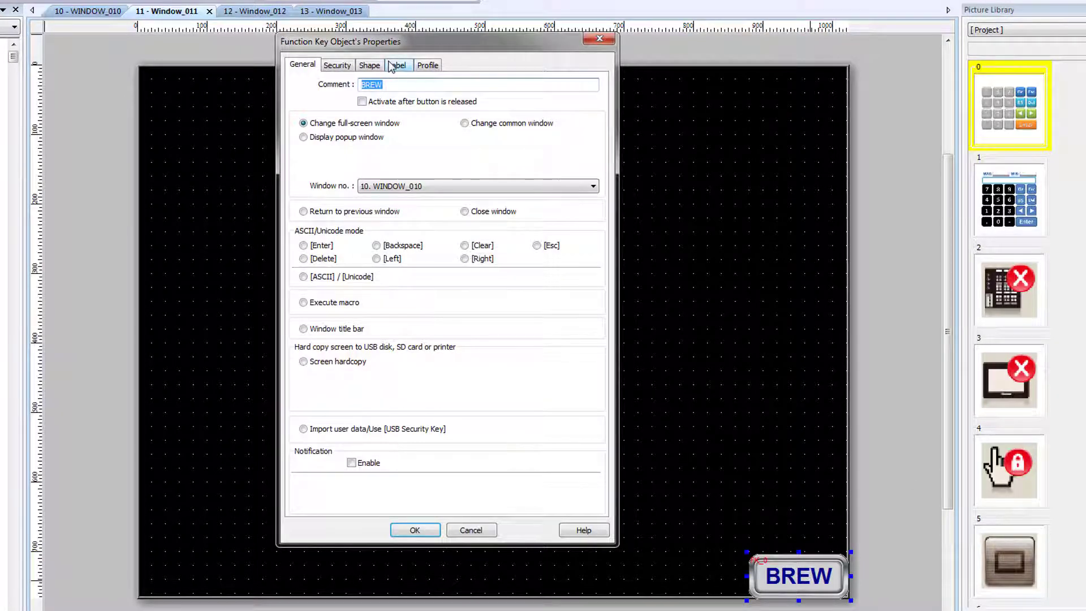
pyautogui.write('HOME')
pyautogui.click(399, 67)
pyautogui.moveTo(359, 428); pyautogui.dragTo(235, 414)
pyautogui.write('HOME')
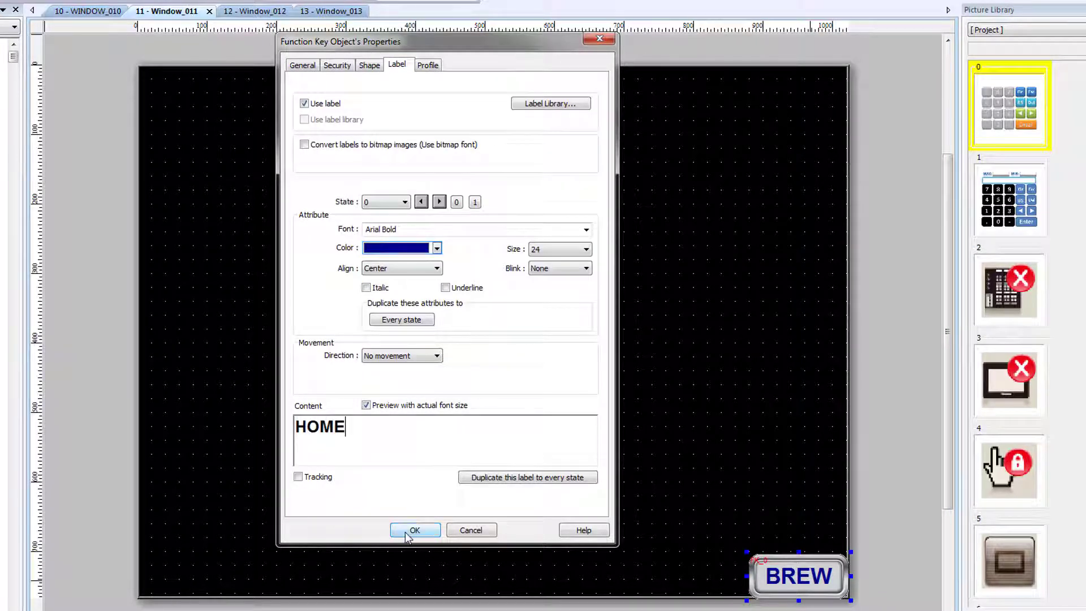
pyautogui.click(407, 531)
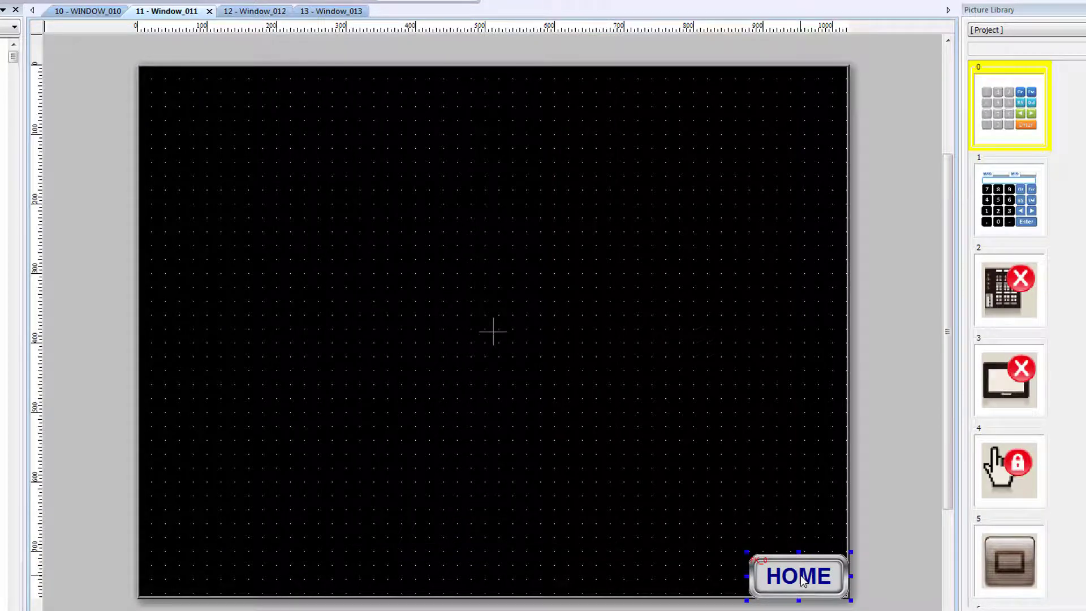
pyautogui.rightClick(799, 574)
pyautogui.click(878, 513)
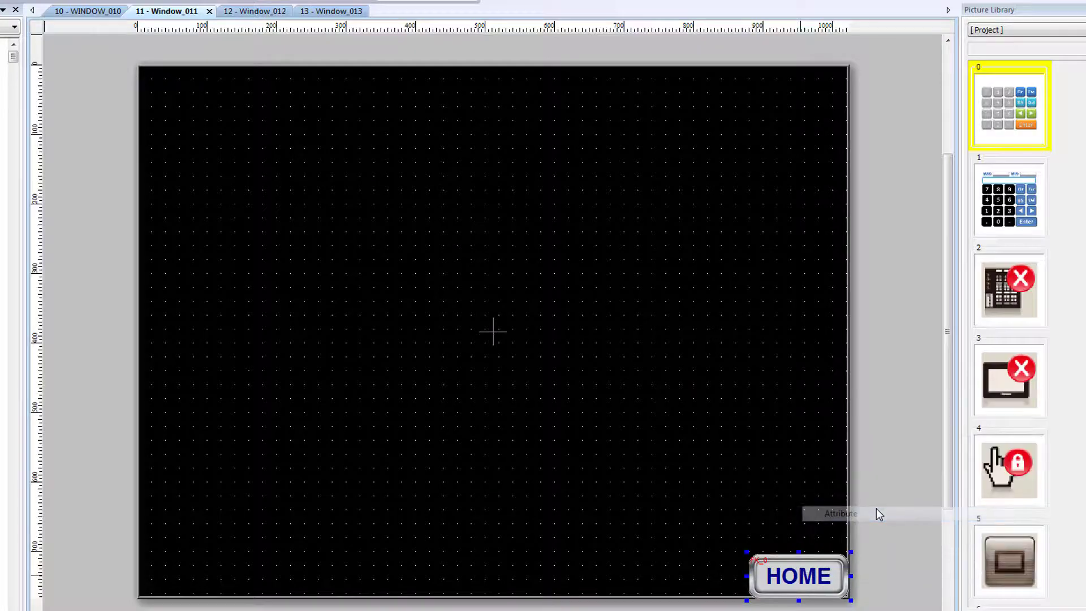
pyautogui.click(468, 533)
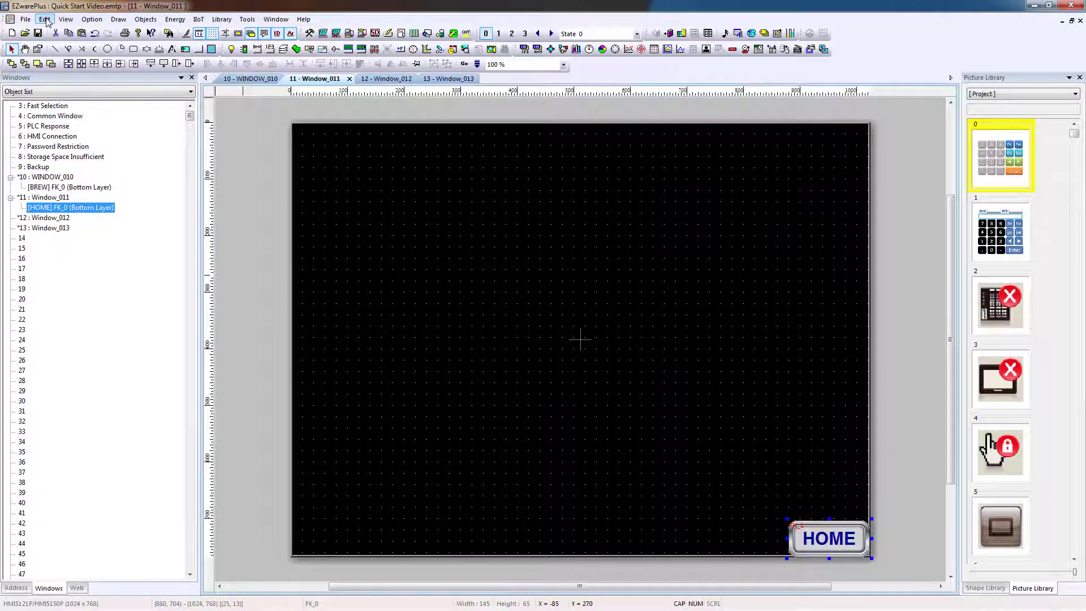
pyautogui.click(44, 20)
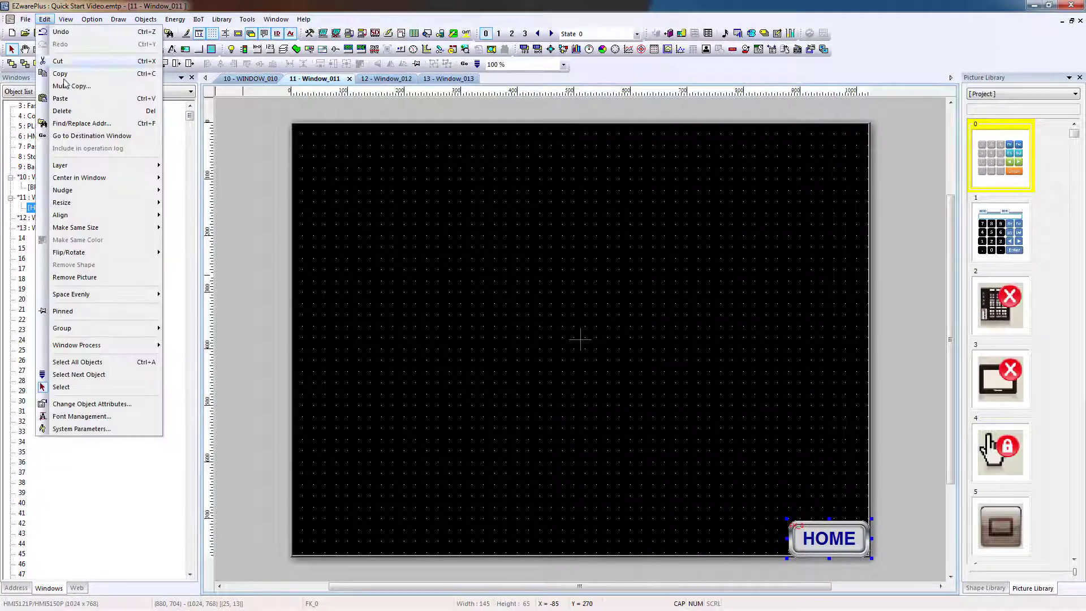
pyautogui.click(92, 405)
pyautogui.click(569, 501)
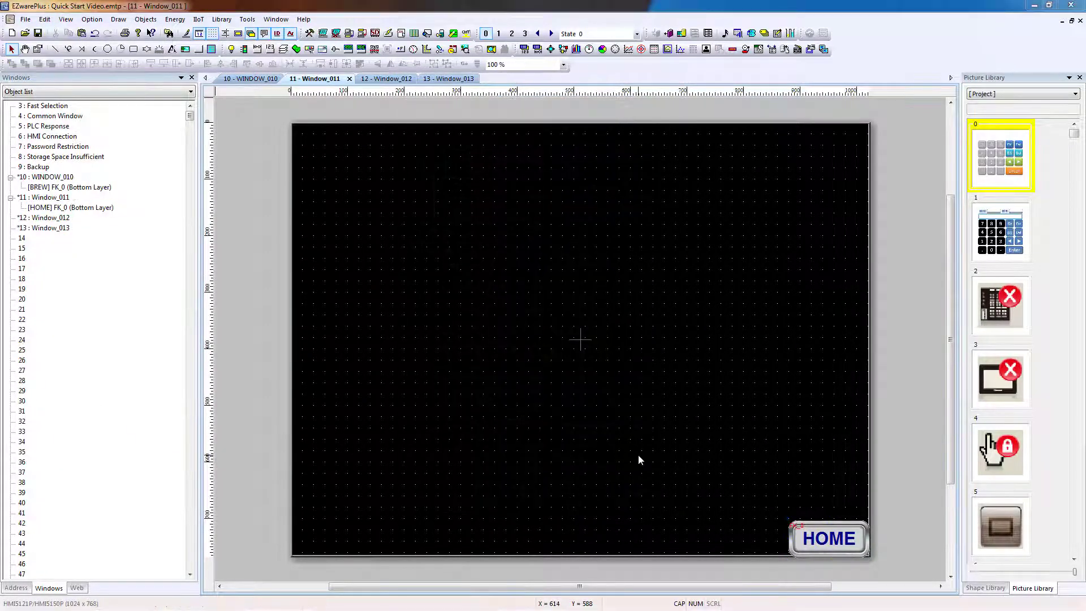